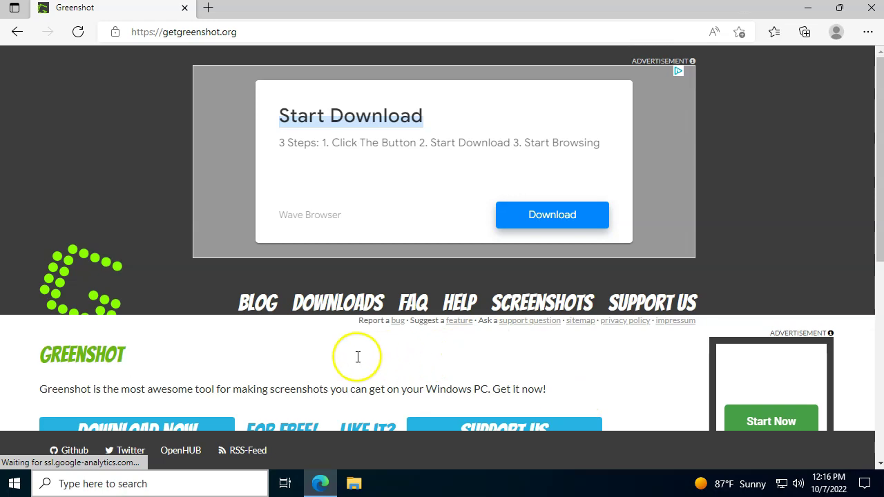
# Step: Download the latest stable Windows release of Greenshot from its downloads page
pyautogui.scroll(-2, 336, 373)
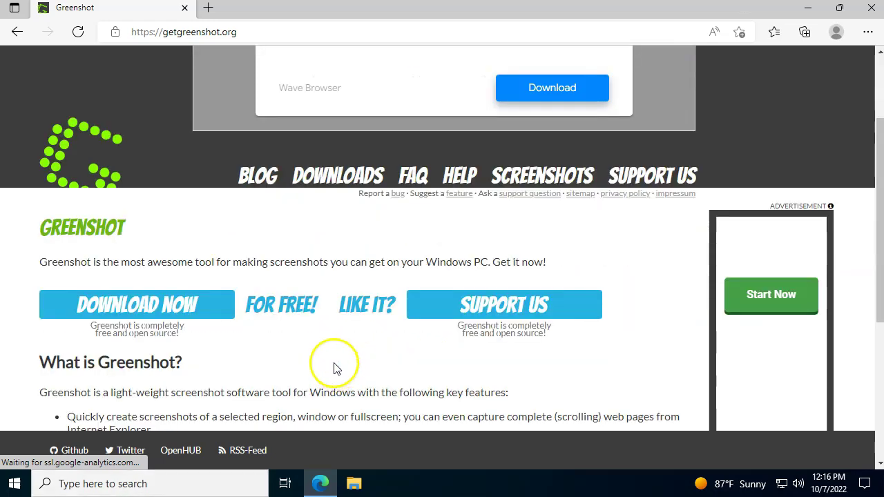
pyautogui.click(191, 307)
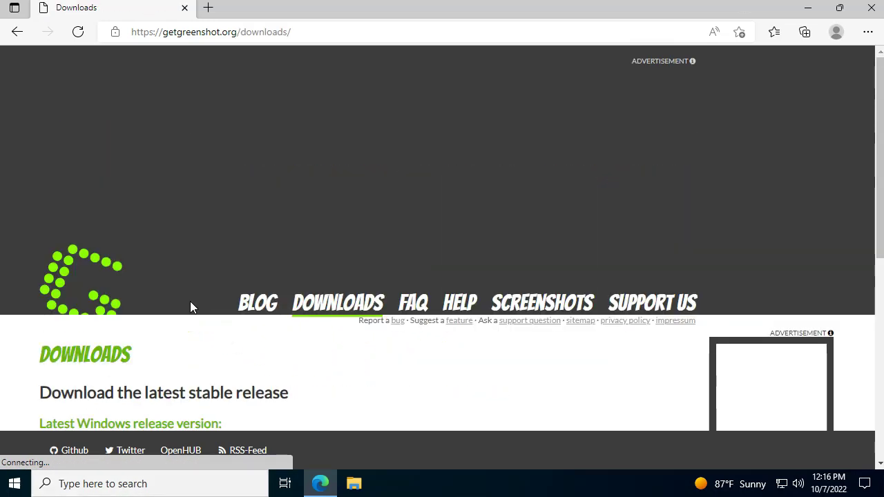
pyautogui.scroll(-1, 193, 307)
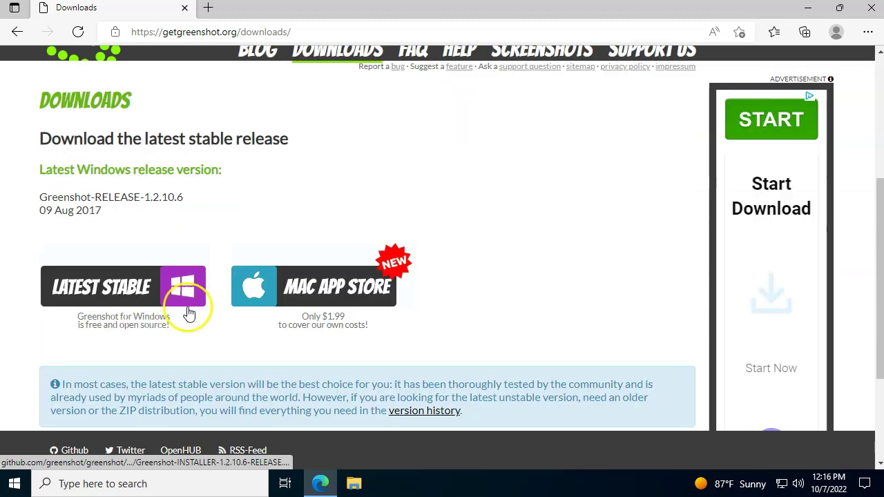
pyautogui.click(138, 293)
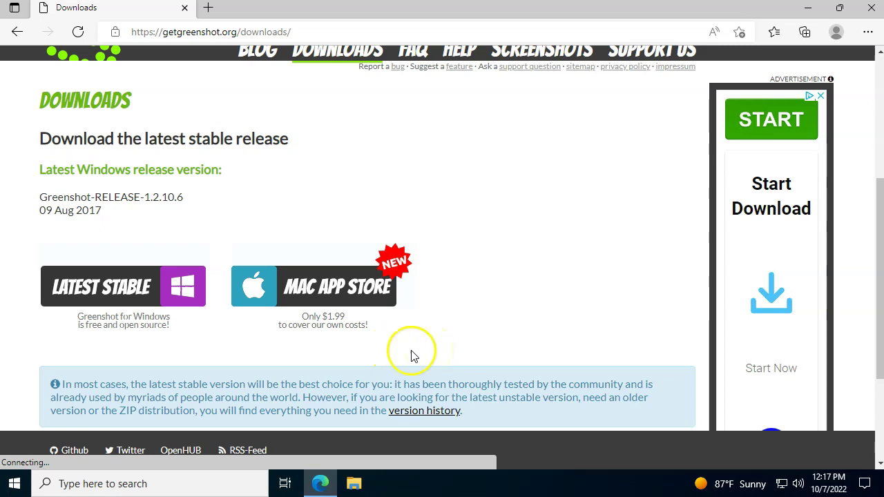
# Step: Accept the license agreement in the Greenshot installer and continue with the defaults to component selection
pyautogui.click(456, 268)
pyautogui.click(369, 308)
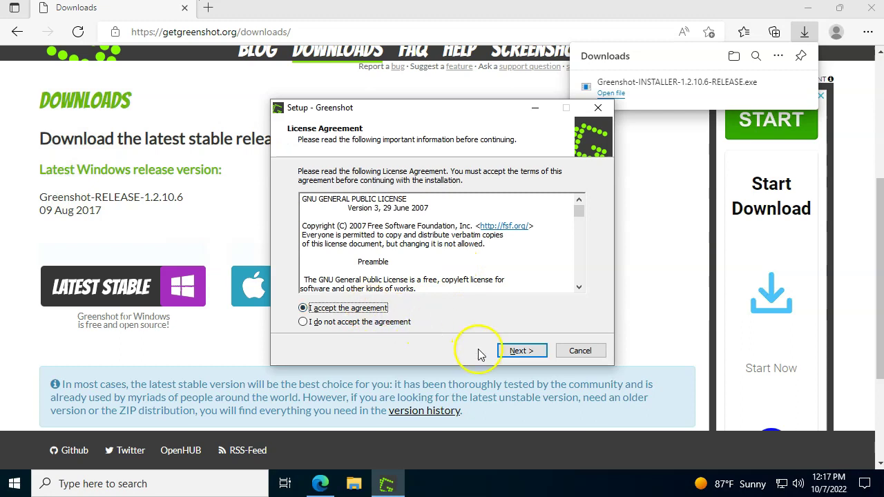
pyautogui.click(511, 351)
pyautogui.click(509, 352)
pyautogui.click(510, 352)
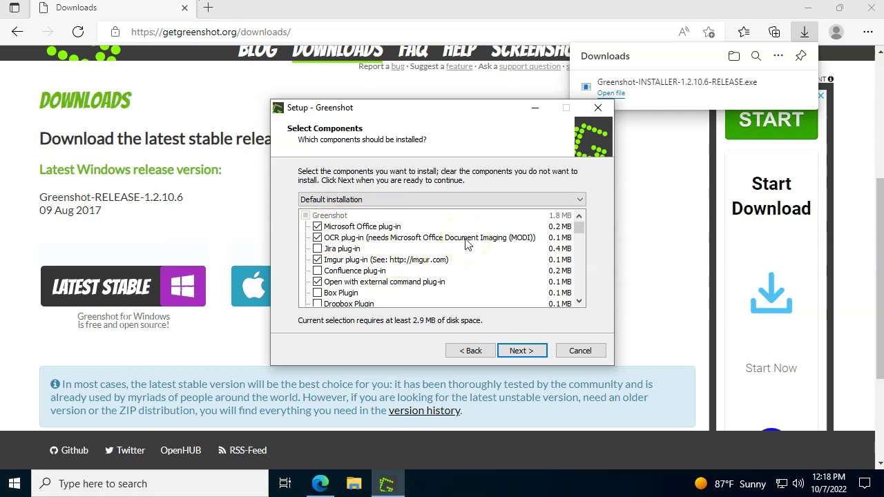
# Step: Review the plug-in list, install Greenshot with the default components, and finish setup with Start Greenshot enabled
pyautogui.scroll(-1, 466, 243)
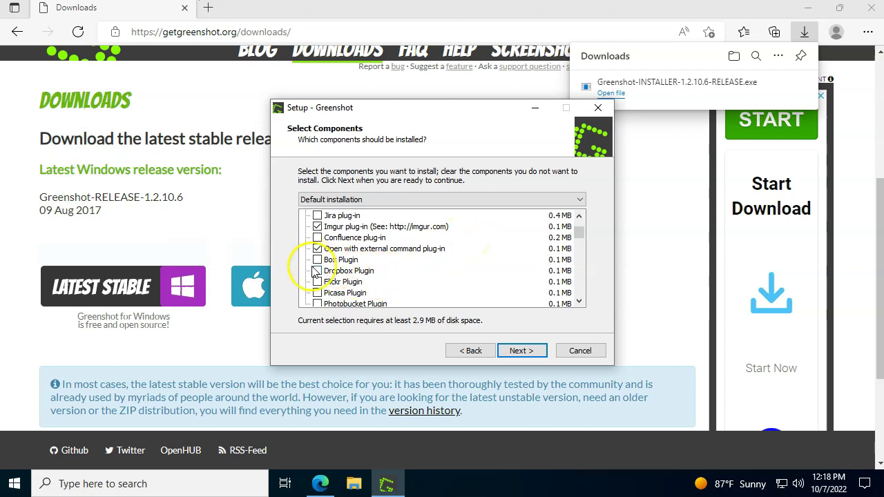
pyautogui.scroll(-1, 406, 271)
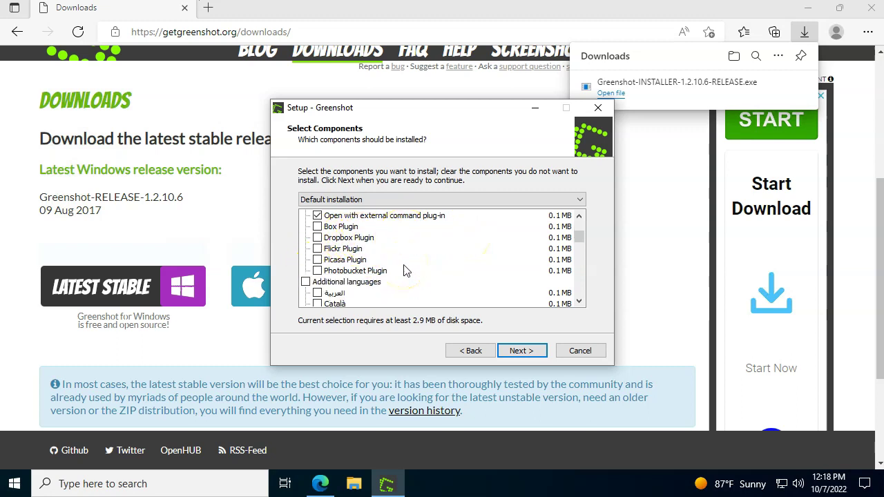
pyautogui.scroll(2, 406, 270)
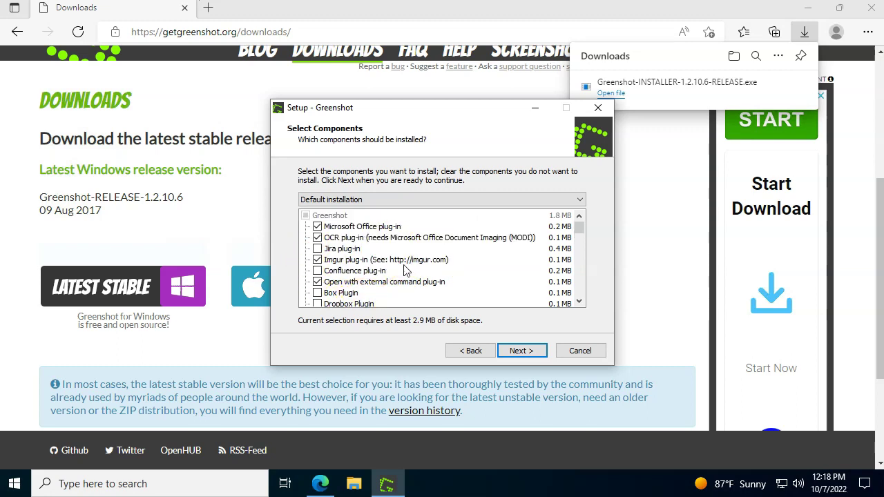
pyautogui.click(518, 351)
pyautogui.click(518, 351)
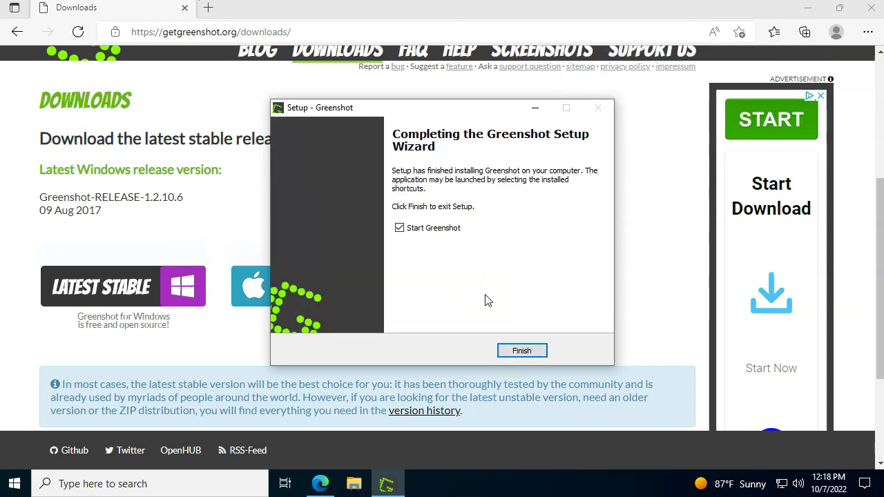
pyautogui.click(522, 349)
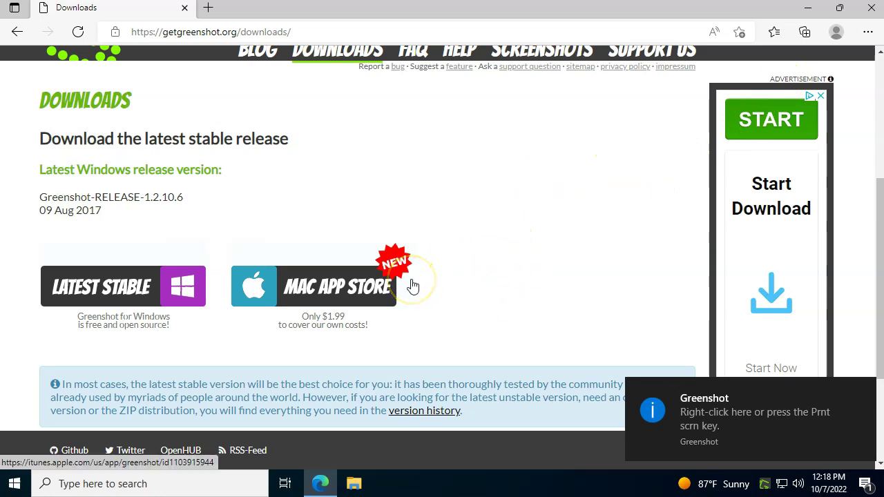
# Step: Open the preferences of the running Greenshot program and move the Settings dialog clear for viewing
pyautogui.rightClick(764, 489)
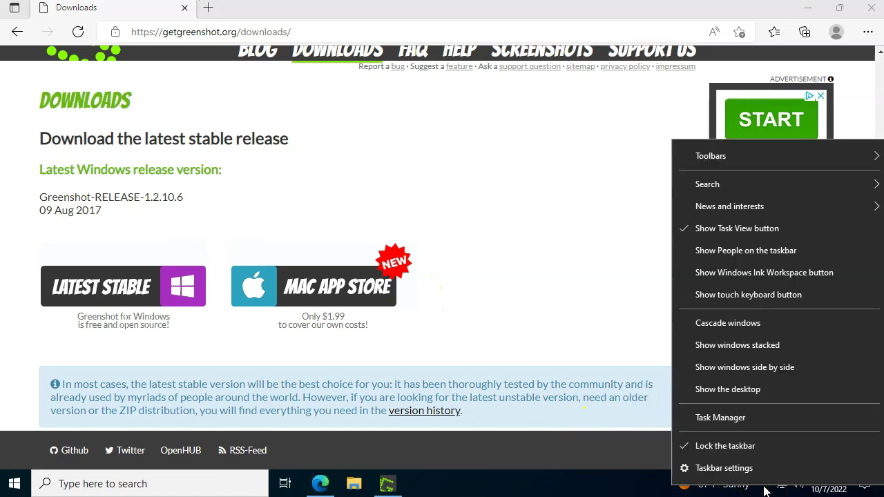
pyautogui.click(765, 484)
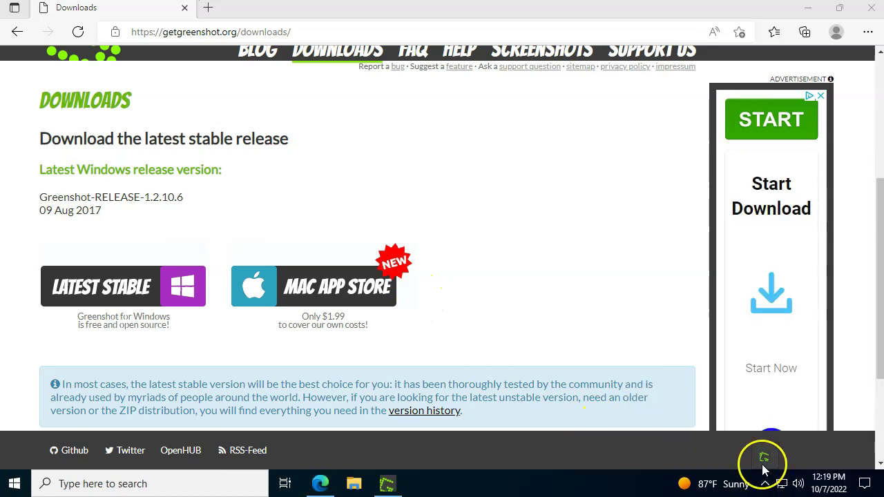
pyautogui.rightClick(763, 462)
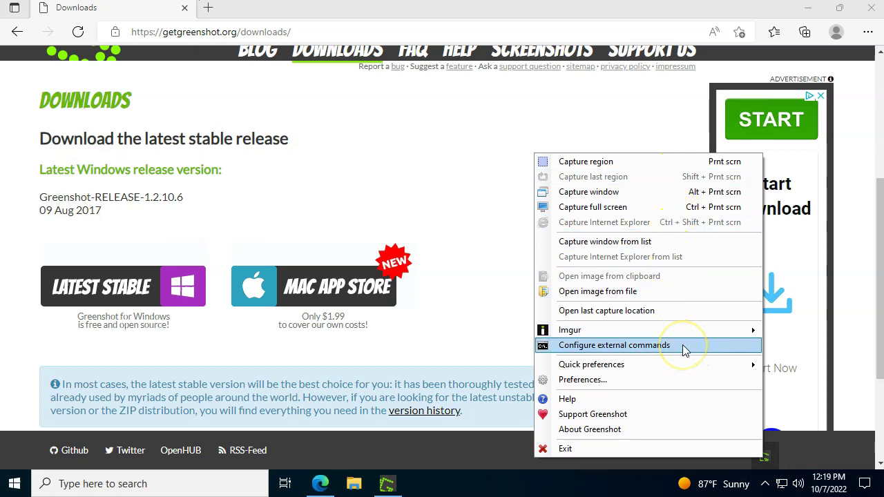
pyautogui.click(579, 379)
pyautogui.moveTo(340, 122); pyautogui.dragTo(488, 100)
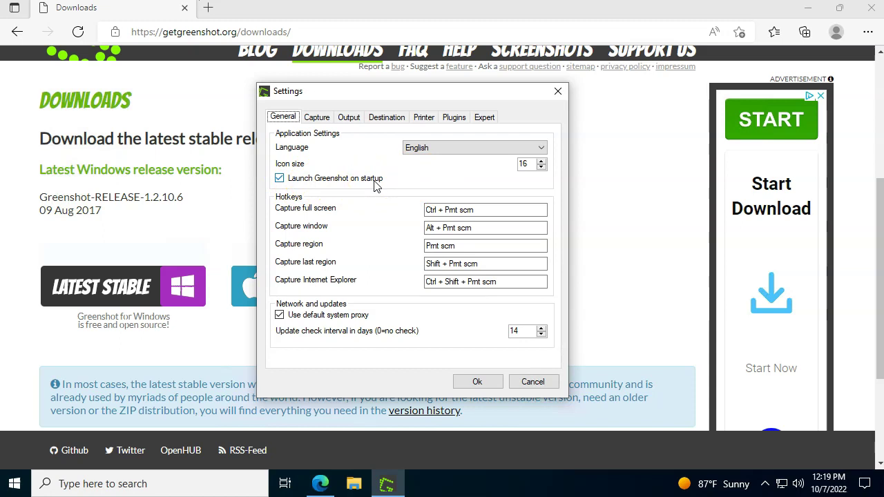
# Step: Review the capture hotkeys and set the Capture window hotkey to Alt + Ctrl + Esc
pyautogui.click(462, 245)
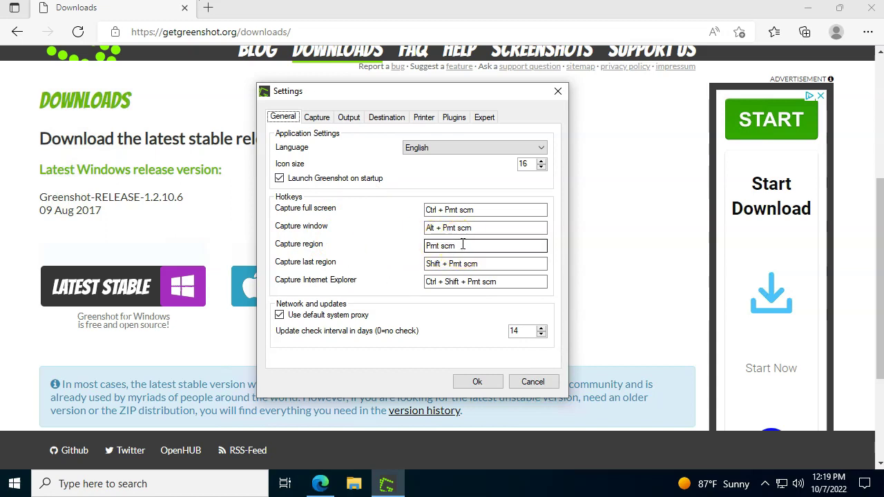
pyautogui.click(477, 227)
pyautogui.click(459, 209)
pyautogui.click(297, 227)
pyautogui.click(482, 229)
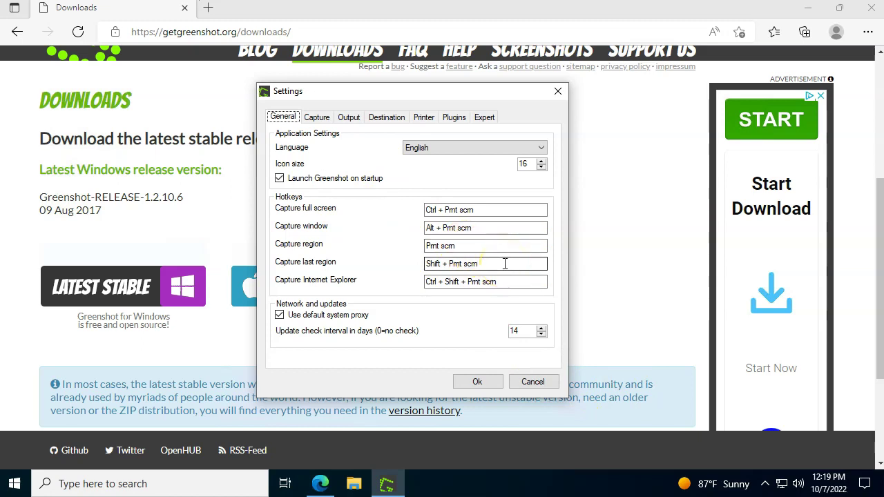
pyautogui.click(486, 227)
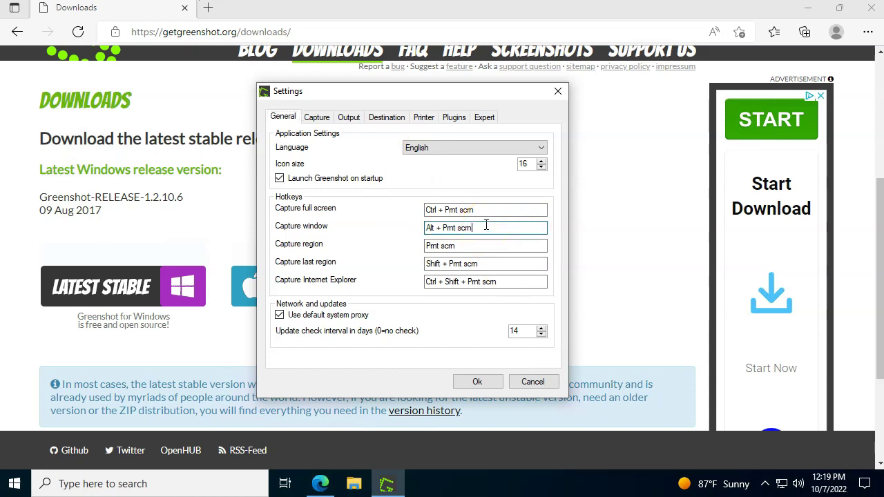
pyautogui.hotkey('ctrl', 'alt', 'Return')
pyautogui.press('shift')
pyautogui.press('shift')
pyautogui.hotkey('ctrl', 'alt', 'Escape')
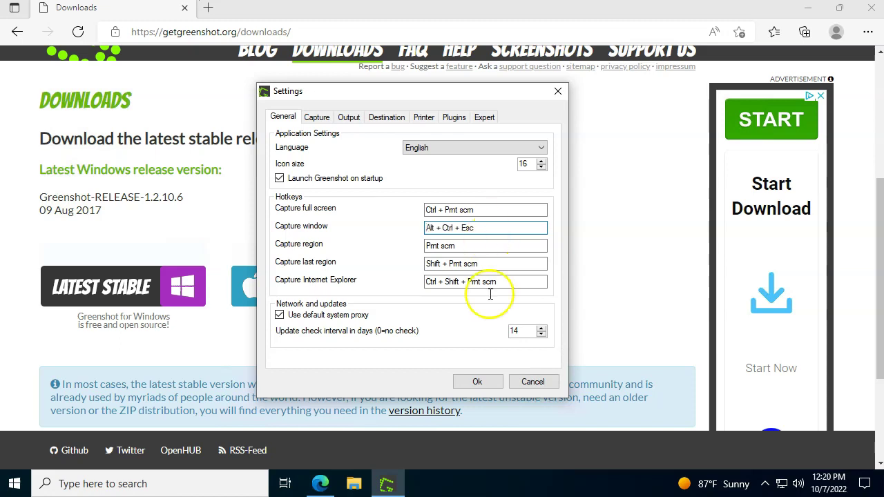
# Step: Disable Capture mousepointer in the capture settings and show the output file settings
pyautogui.click(316, 117)
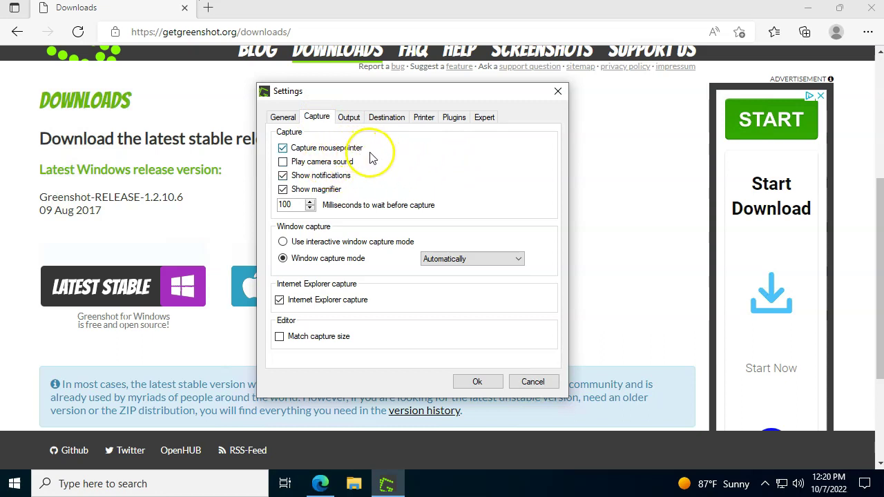
pyautogui.click(285, 151)
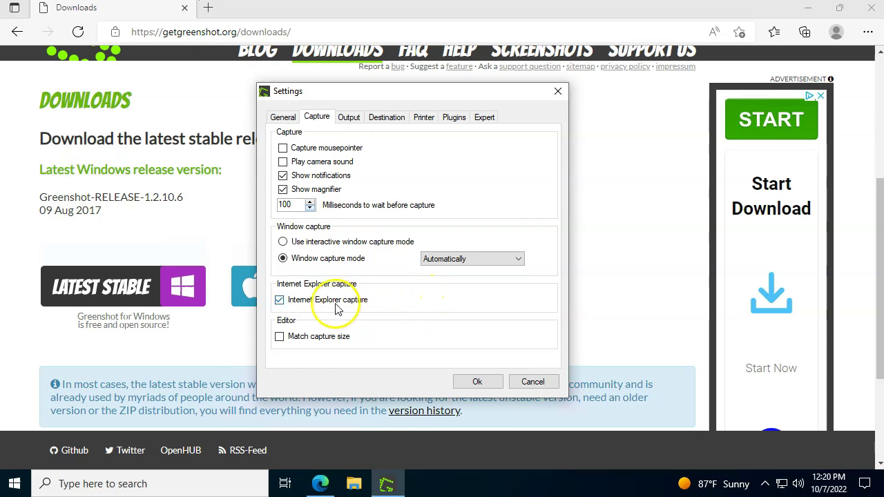
pyautogui.click(352, 124)
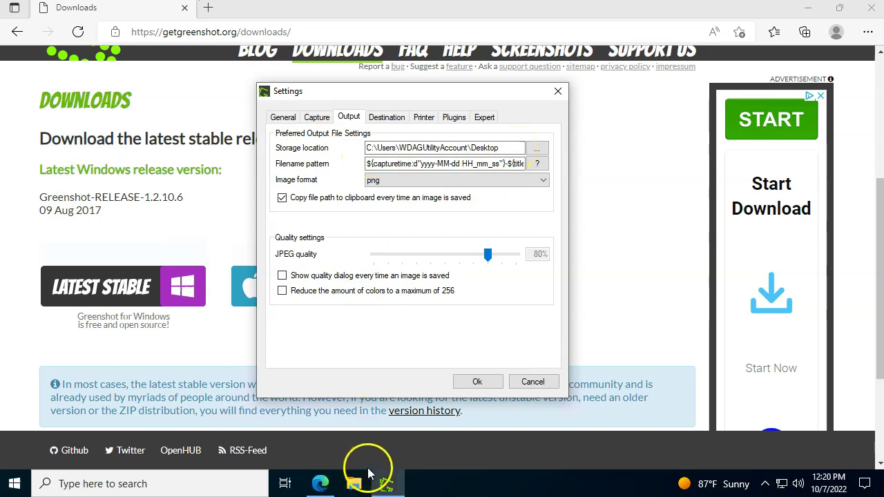
# Step: Create a folder named "screenshots" in Documents using File Explorer and return to the Greenshot settings
pyautogui.click(353, 484)
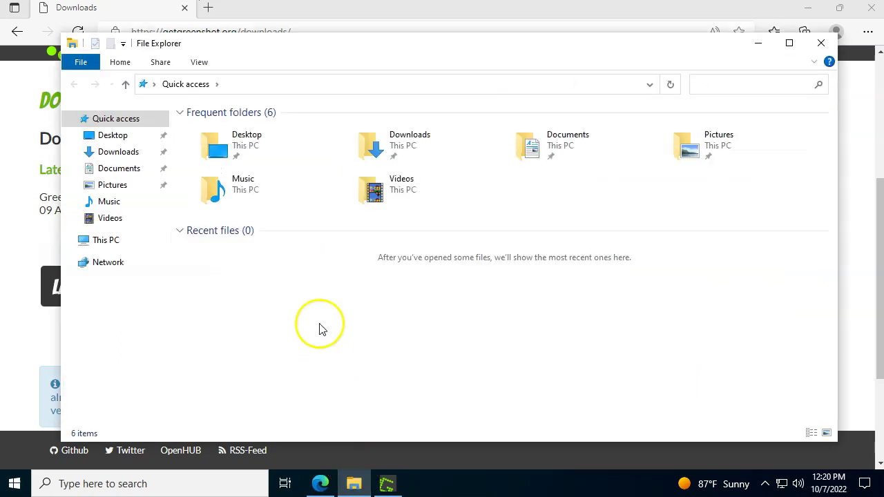
pyautogui.click(125, 171)
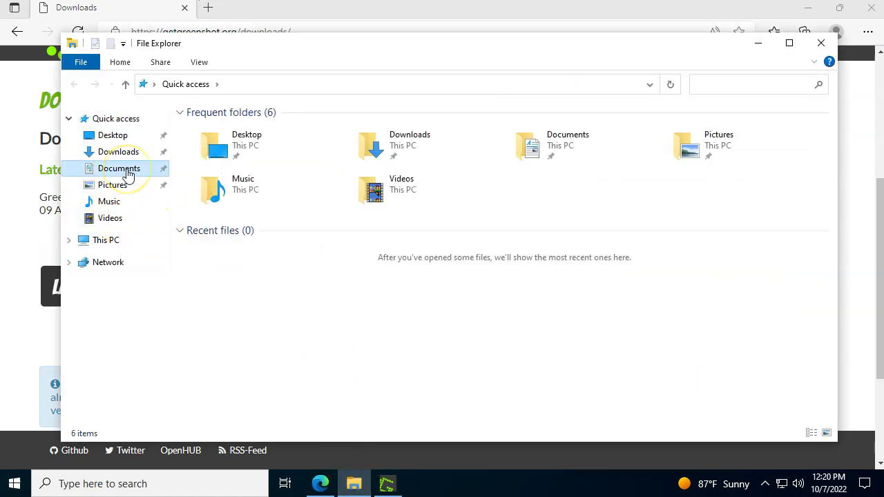
pyautogui.rightClick(312, 198)
pyautogui.moveTo(397, 345)
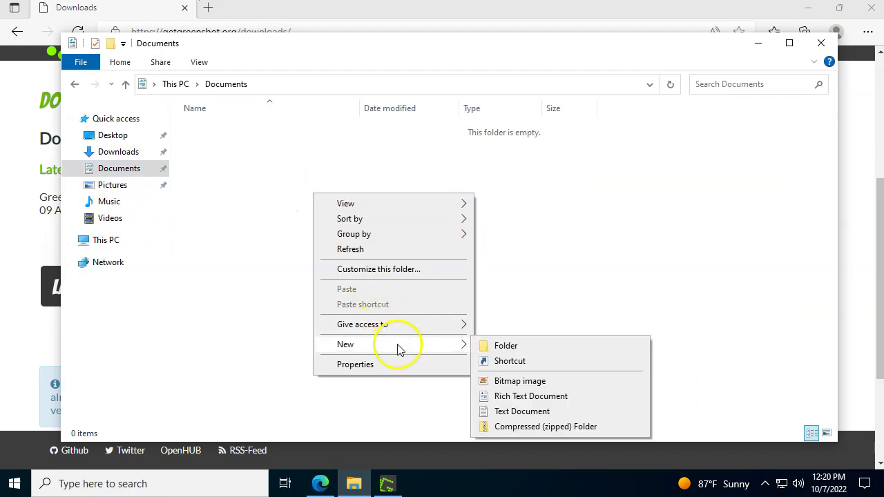
pyautogui.click(507, 345)
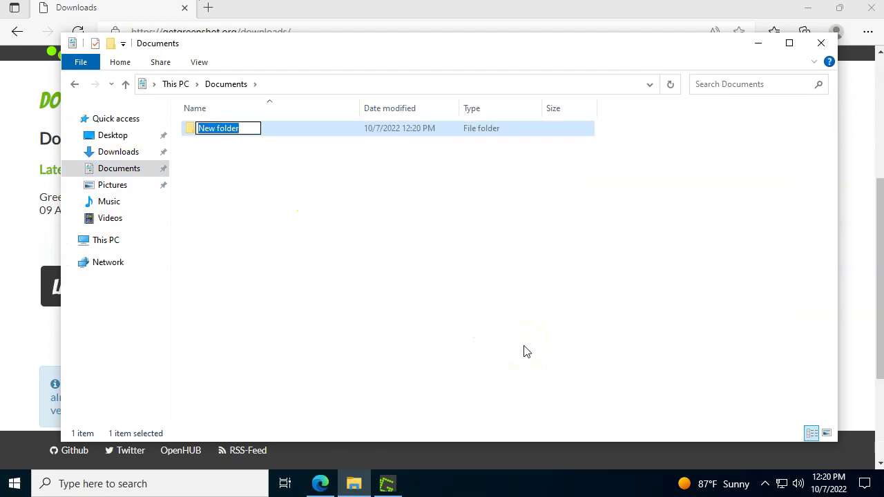
pyautogui.write('screenshots')
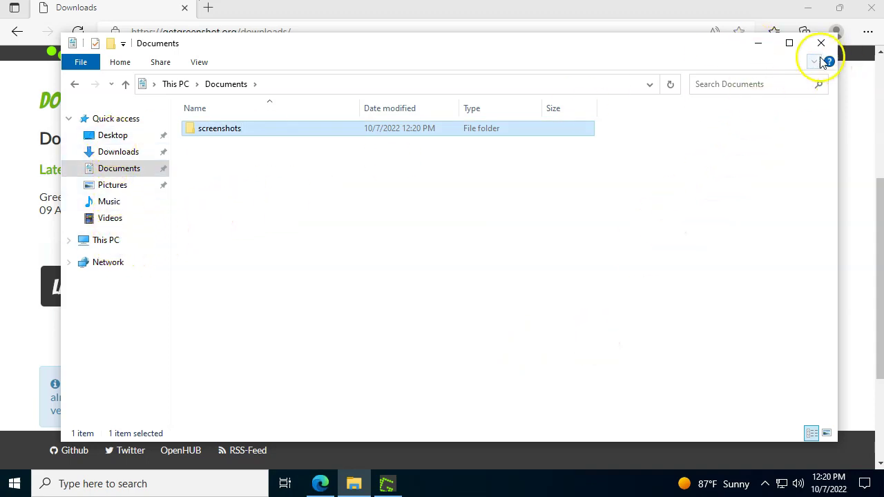
pyautogui.click(821, 43)
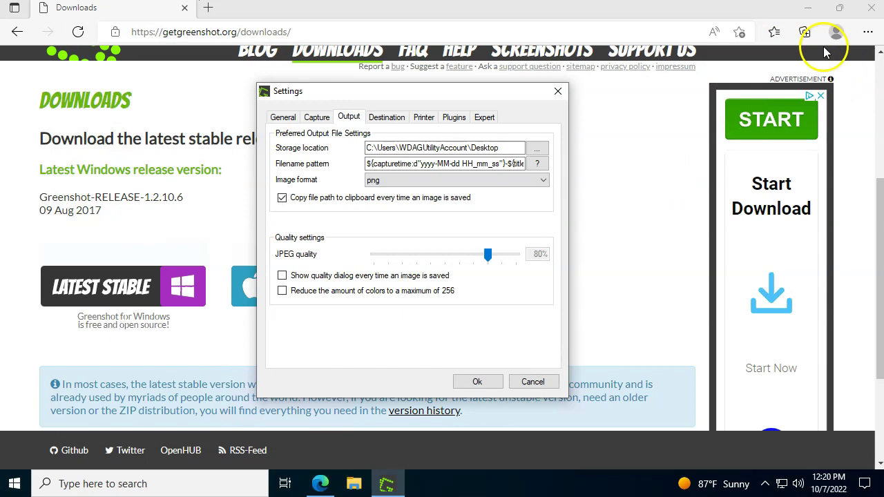
# Step: Set the screenshot storage location to the screenshots folder inside Documents
pyautogui.click(543, 154)
pyautogui.doubleClick(414, 257)
pyautogui.click(418, 270)
pyautogui.click(459, 325)
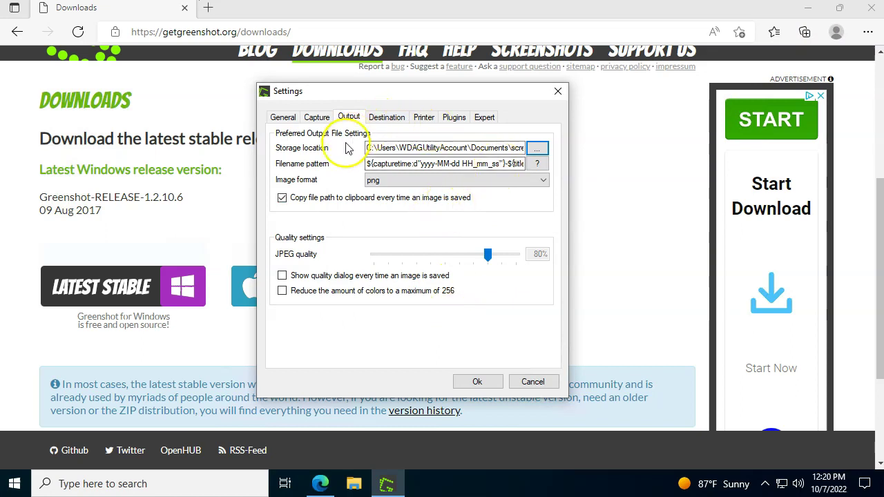
# Step: Set the output image format to jpg and raise the JPEG quality to 100
pyautogui.press('Tab')
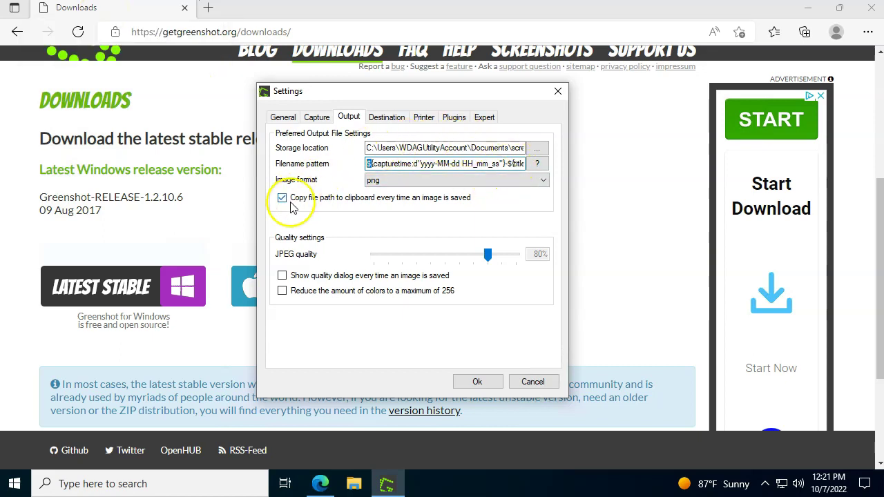
pyautogui.click(417, 181)
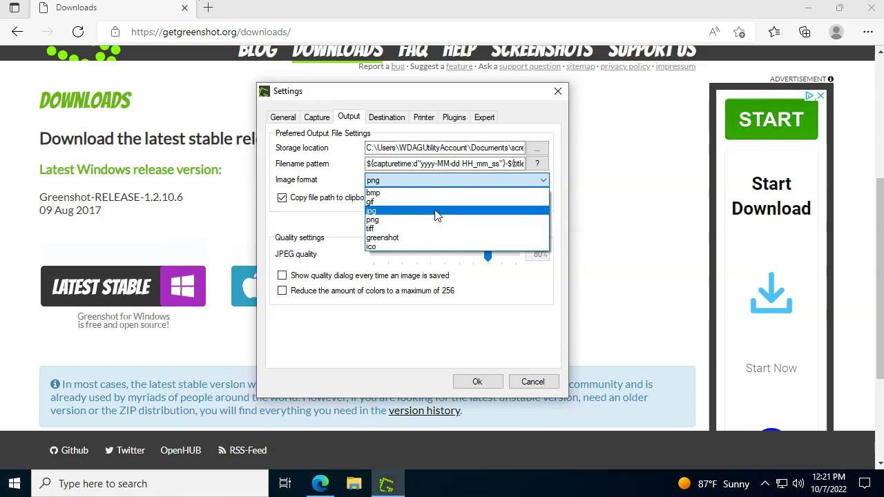
pyautogui.click(436, 211)
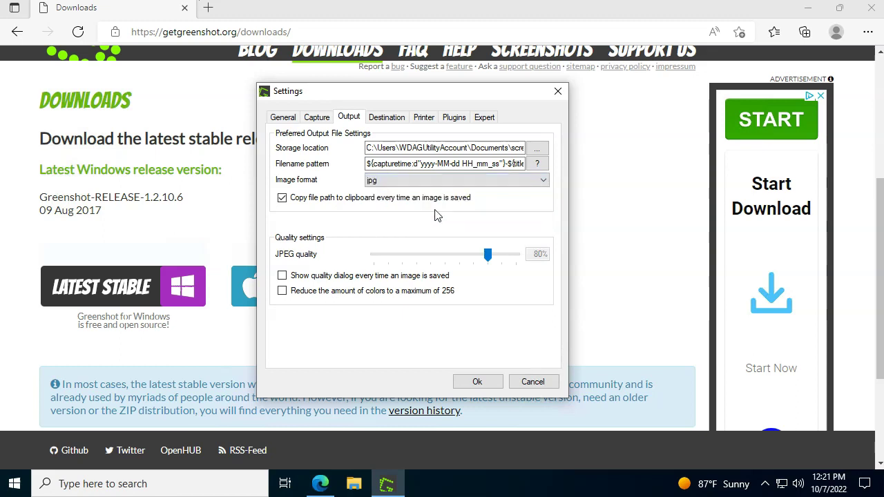
pyautogui.moveTo(486, 254); pyautogui.dragTo(525, 263)
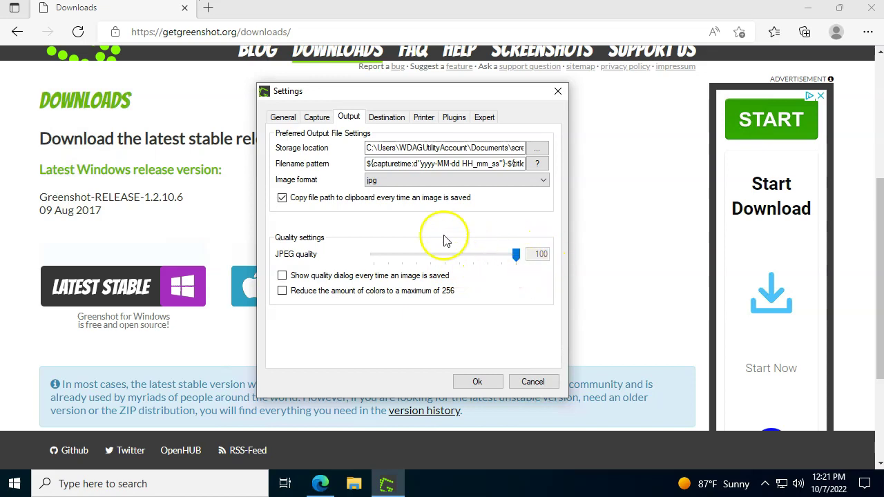
# Step: Disable dynamic destination selection and enable Save directly, Open in image editor and Copy to clipboard as capture destinations
pyautogui.click(386, 119)
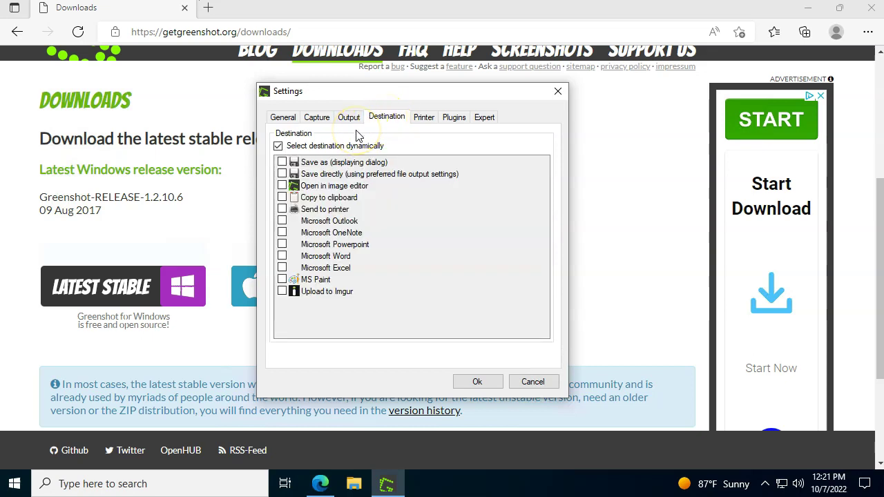
pyautogui.click(279, 152)
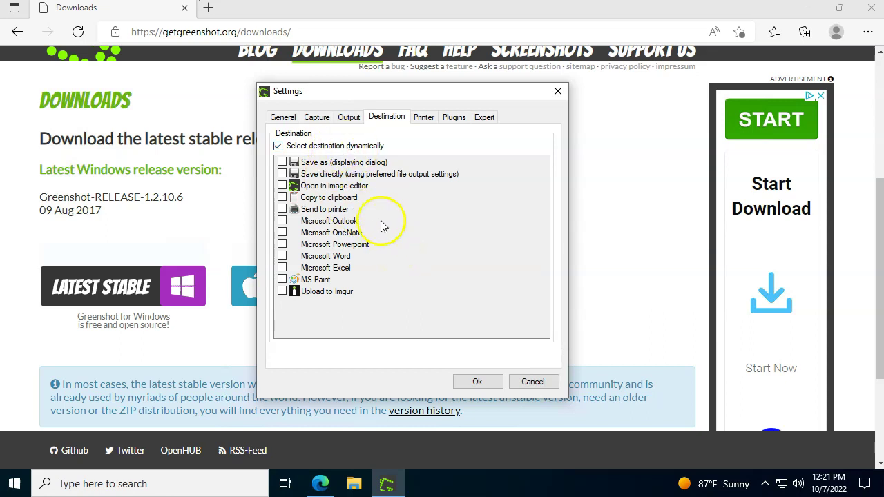
pyautogui.click(278, 146)
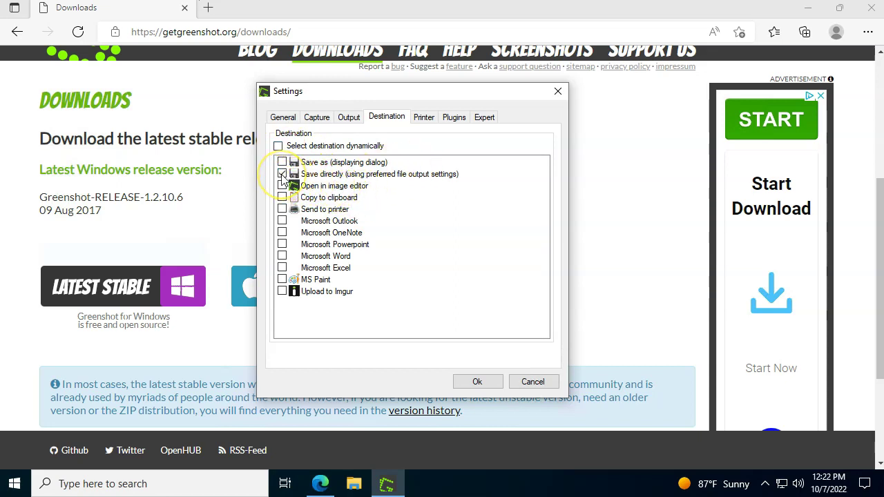
pyautogui.click(350, 121)
pyautogui.click(388, 122)
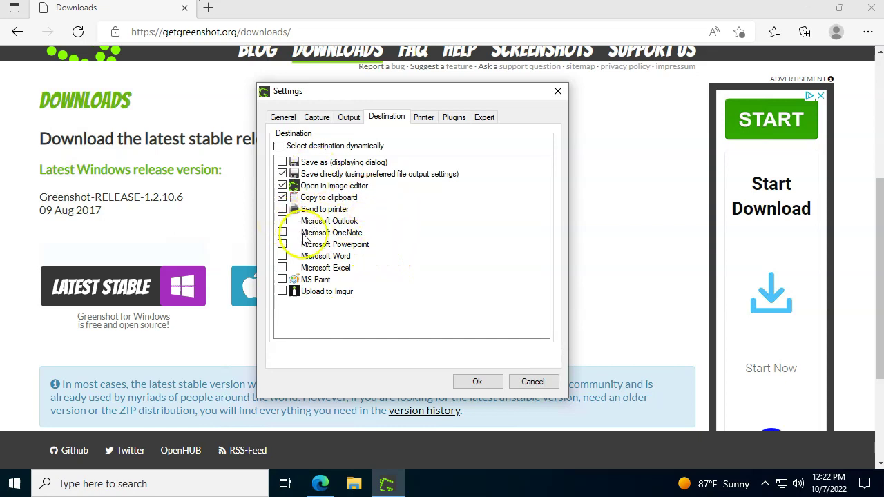
# Step: Review the Printer, Plugins and Expert settings and save the Greenshot preferences
pyautogui.click(426, 120)
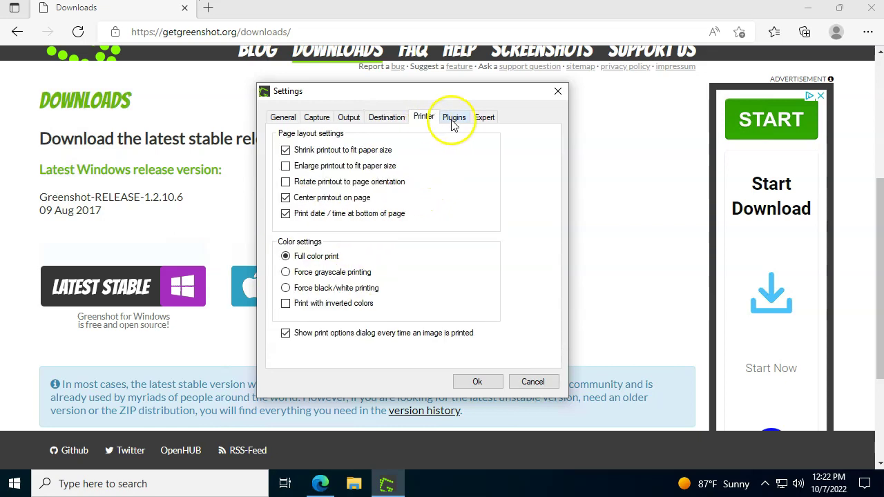
pyautogui.click(454, 118)
pyautogui.click(485, 118)
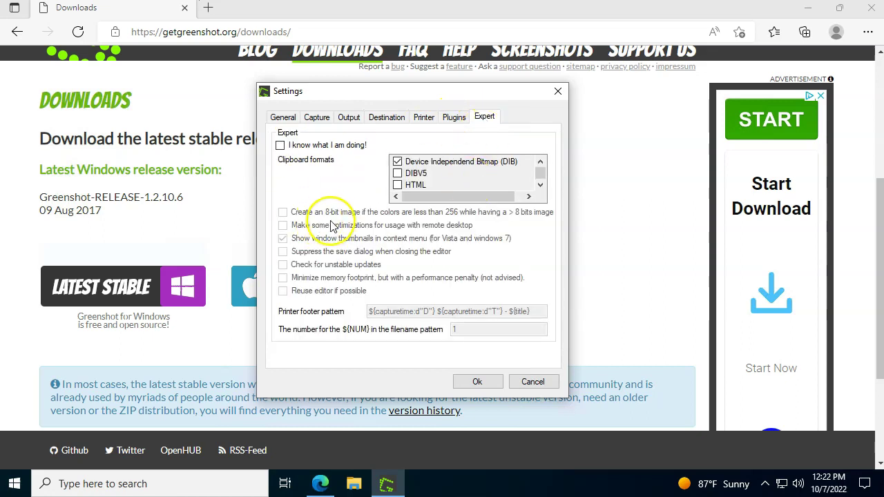
pyautogui.click(483, 382)
# Step: Restore the browser down from full screen, capture its whole window with Greenshot's Capture region, and enlarge the image editor window
pyautogui.moveTo(429, 9); pyautogui.dragTo(394, 28)
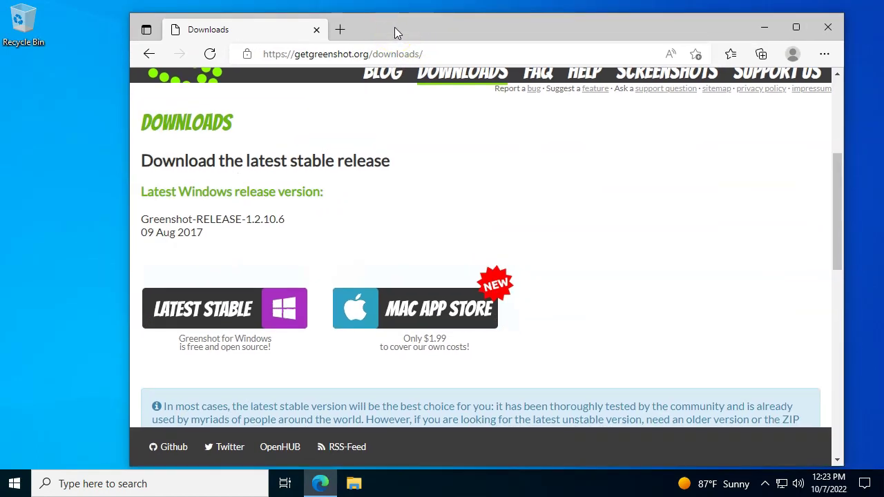
pyautogui.click(718, 483)
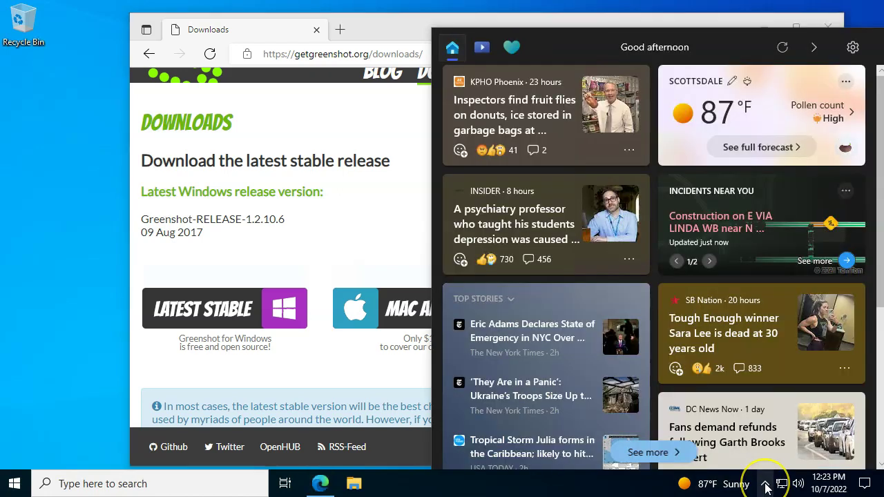
pyautogui.click(765, 488)
pyautogui.rightClick(764, 487)
pyautogui.click(765, 488)
pyautogui.rightClick(763, 459)
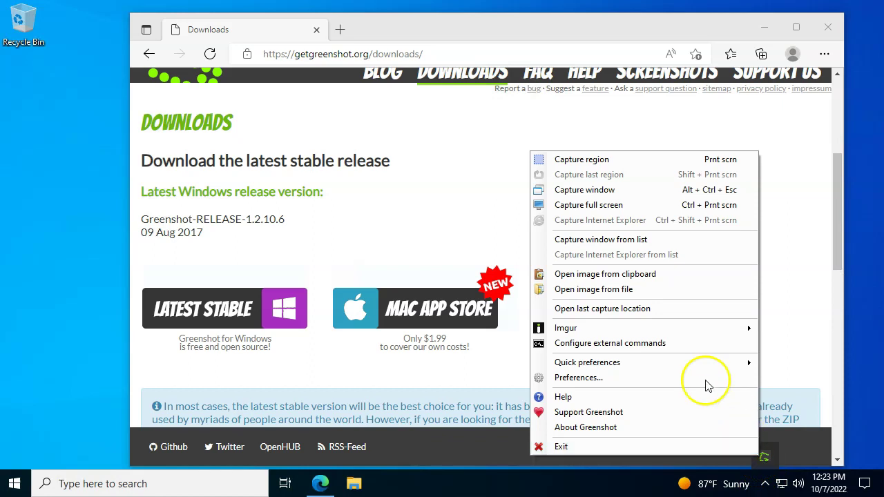
pyautogui.click(591, 163)
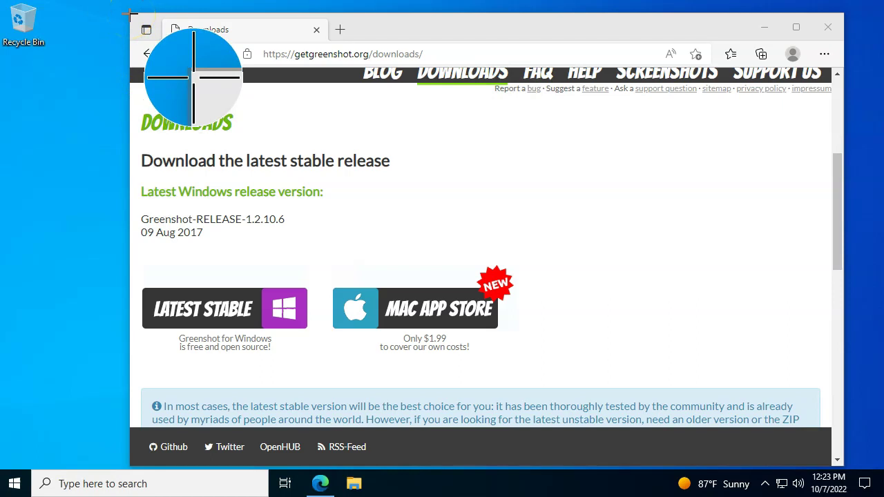
pyautogui.moveTo(130, 13); pyautogui.dragTo(841, 462)
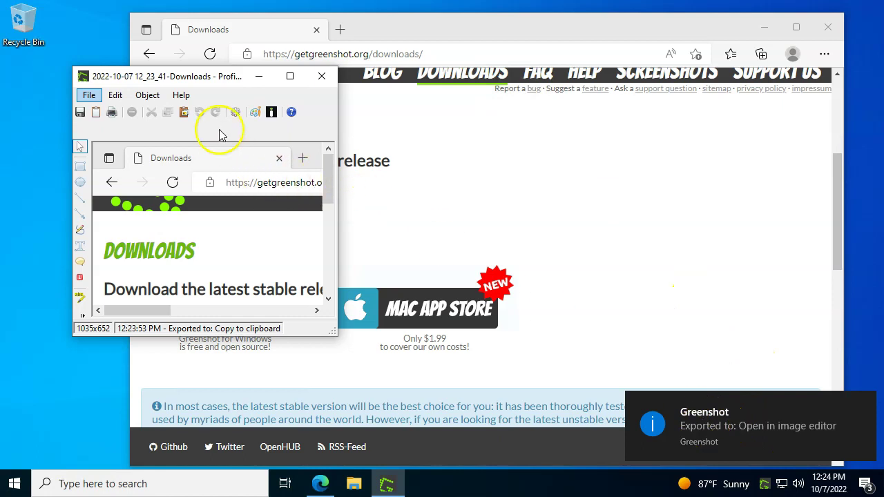
pyautogui.moveTo(224, 82); pyautogui.dragTo(258, 56)
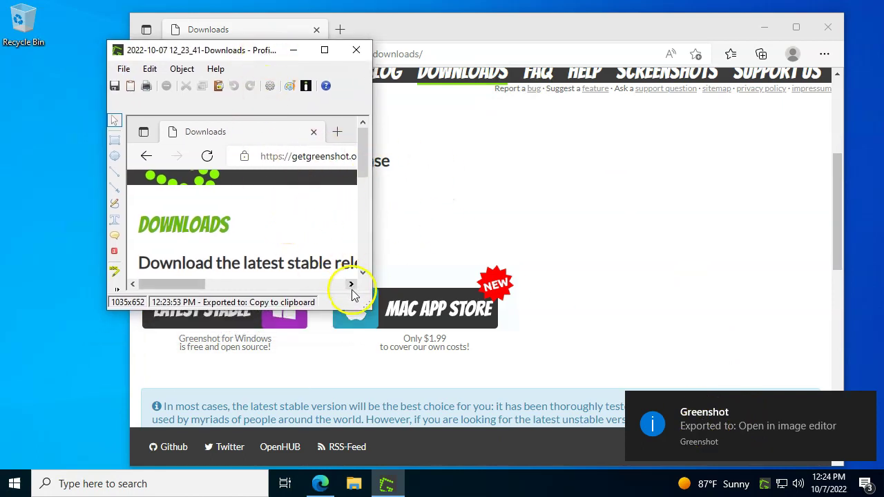
pyautogui.moveTo(365, 304); pyautogui.dragTo(523, 363)
# Step: Examine the saved capture and the parts of its file name in the Documents screenshots folder using File Explorer, and close the folder
pyautogui.click(352, 483)
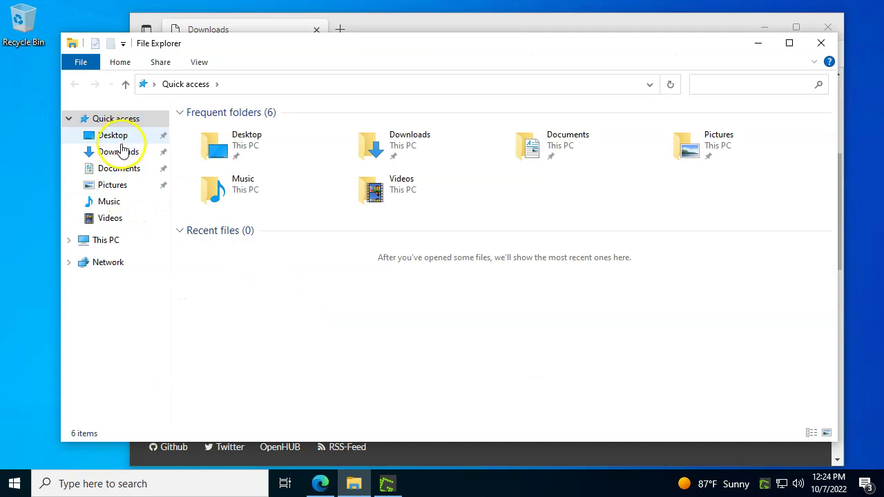
pyautogui.click(114, 168)
pyautogui.doubleClick(215, 133)
pyautogui.click(236, 138)
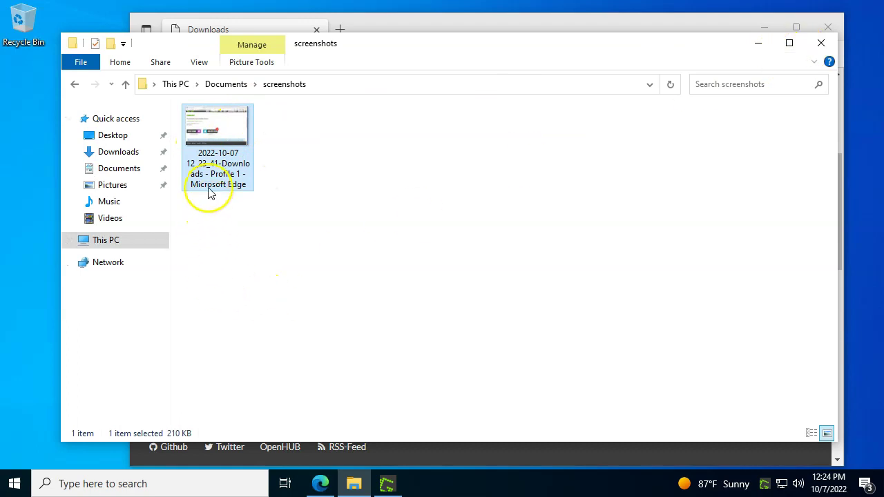
pyautogui.click(231, 171)
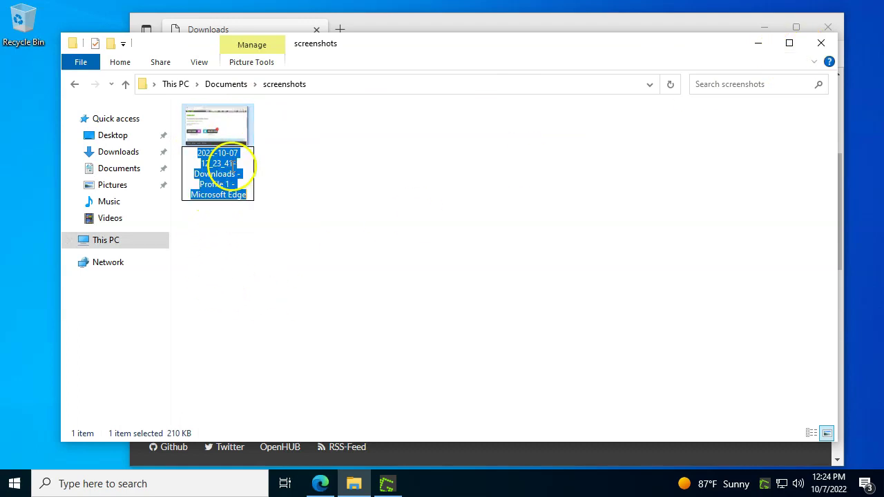
pyautogui.doubleClick(228, 174)
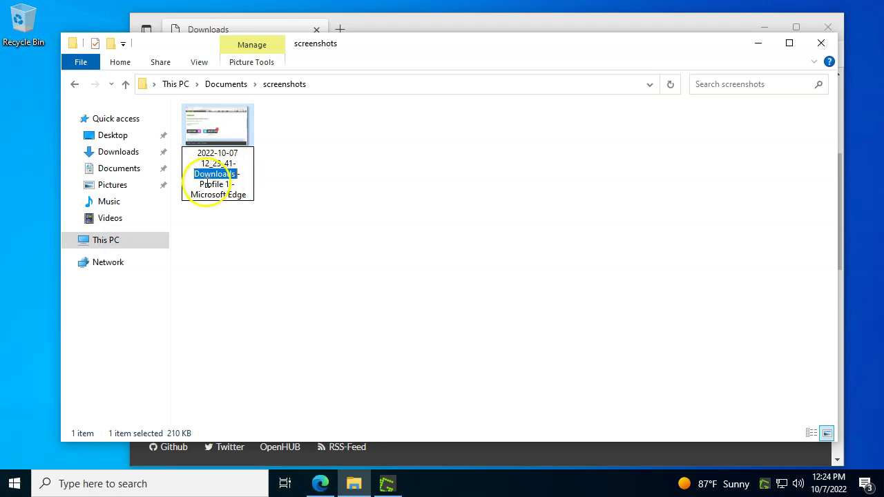
pyautogui.moveTo(200, 184); pyautogui.dragTo(238, 197)
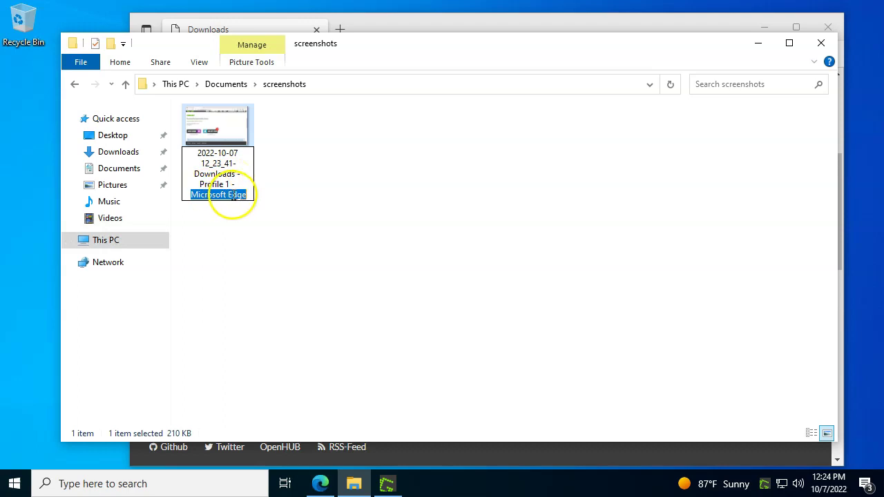
pyautogui.click(321, 210)
pyautogui.click(819, 43)
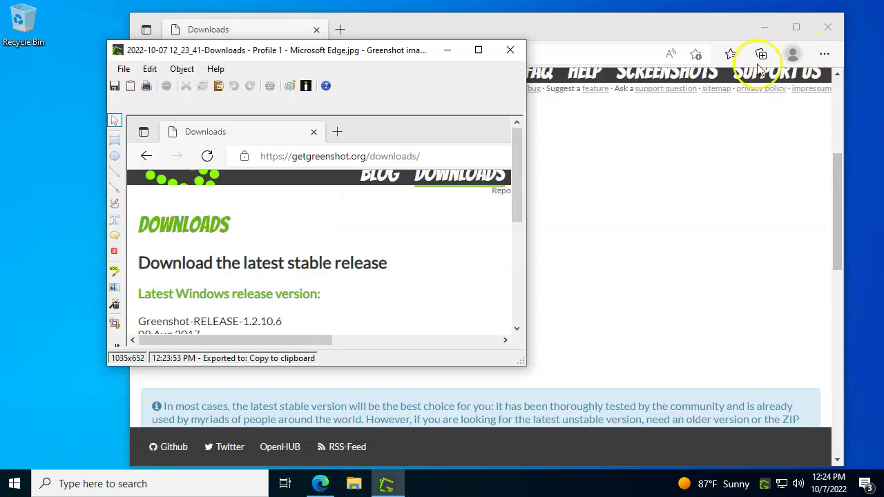
# Step: Maximize the Greenshot image editor and upload the screenshot to Imgur
pyautogui.moveTo(385, 58); pyautogui.dragTo(428, 60)
pyautogui.doubleClick(428, 60)
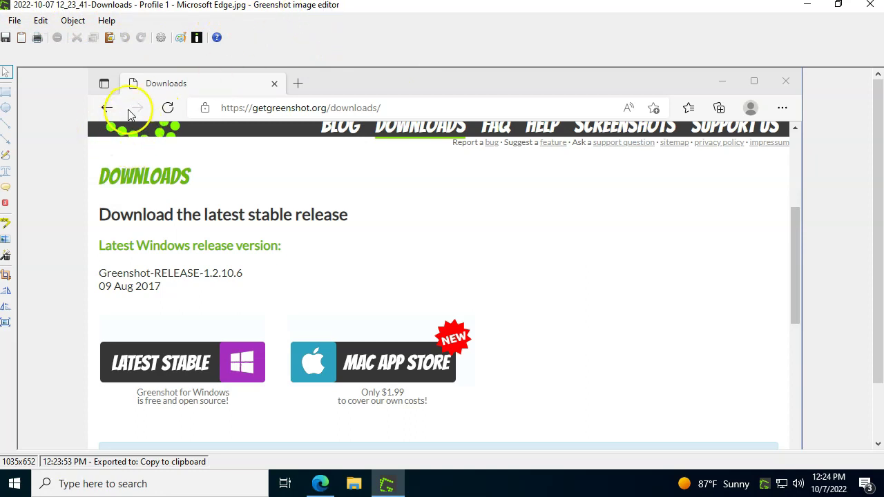
pyautogui.click(197, 38)
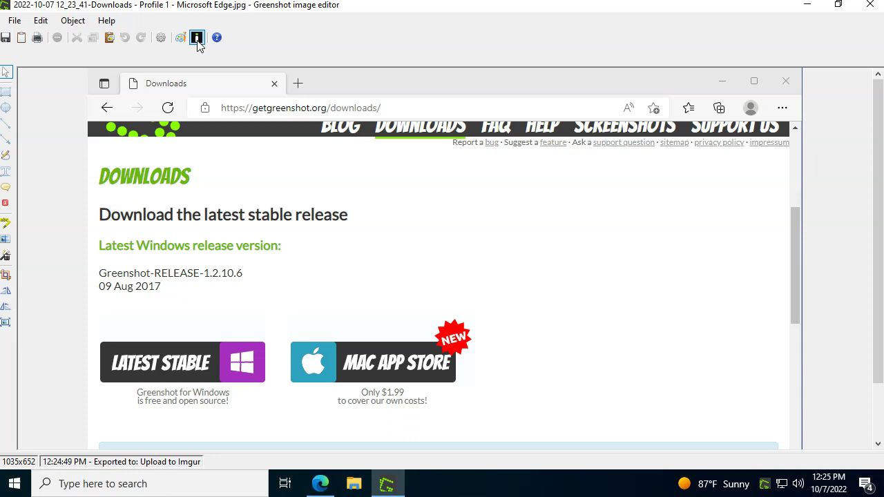
pyautogui.click(320, 481)
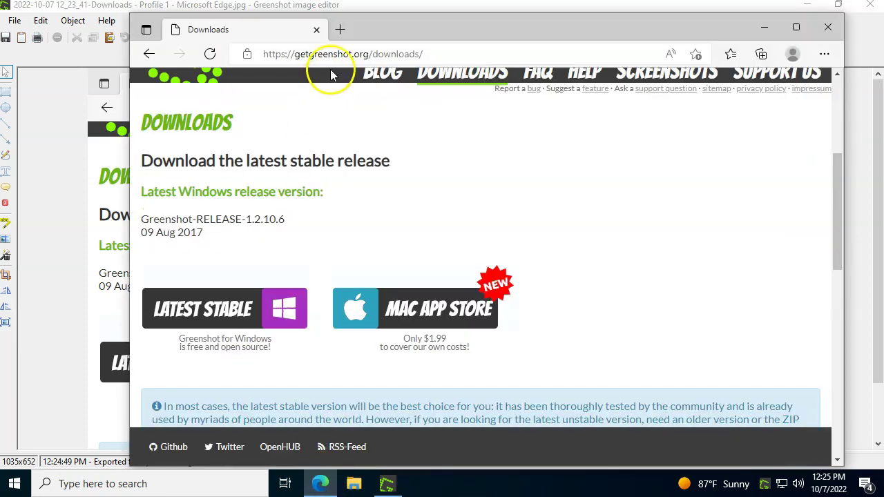
pyautogui.click(339, 30)
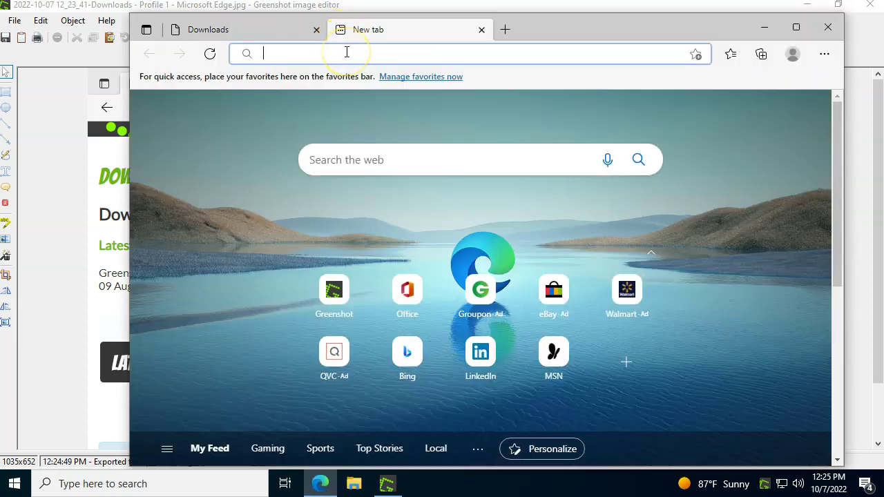
pyautogui.write('https://i.imgur.com/tEVCjTc.png')
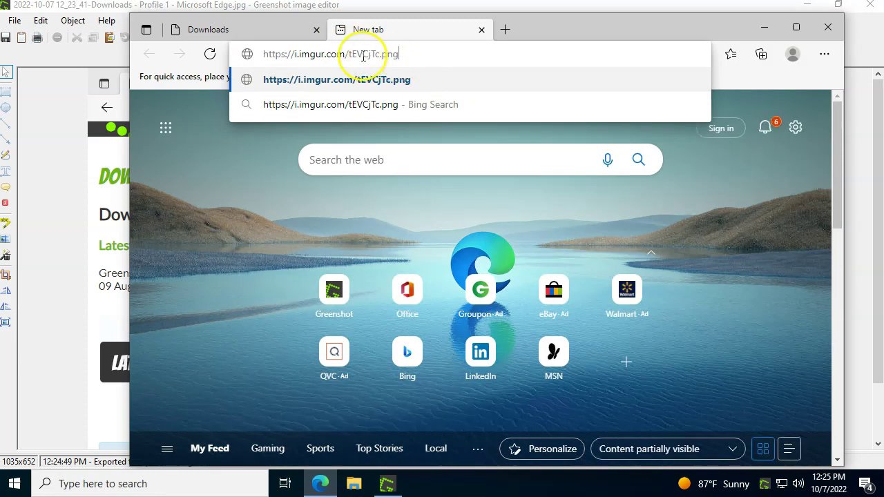
pyautogui.hotkey('ctrl', 'a')
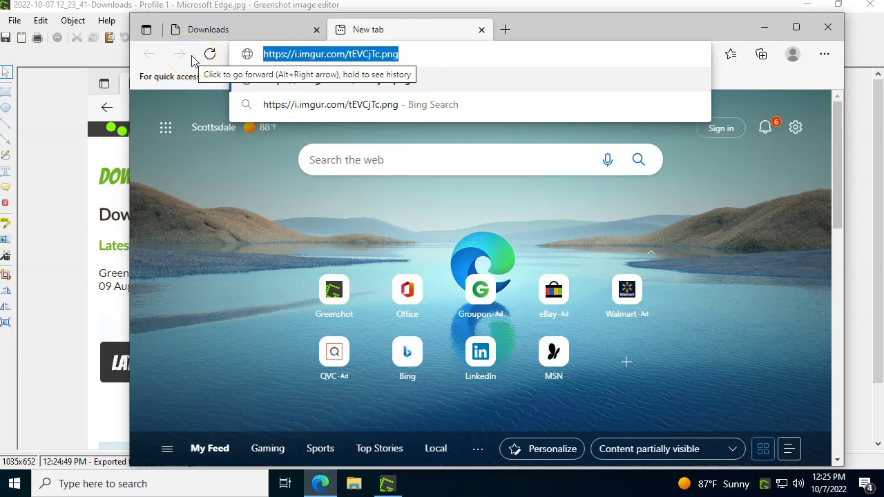
pyautogui.press('Return')
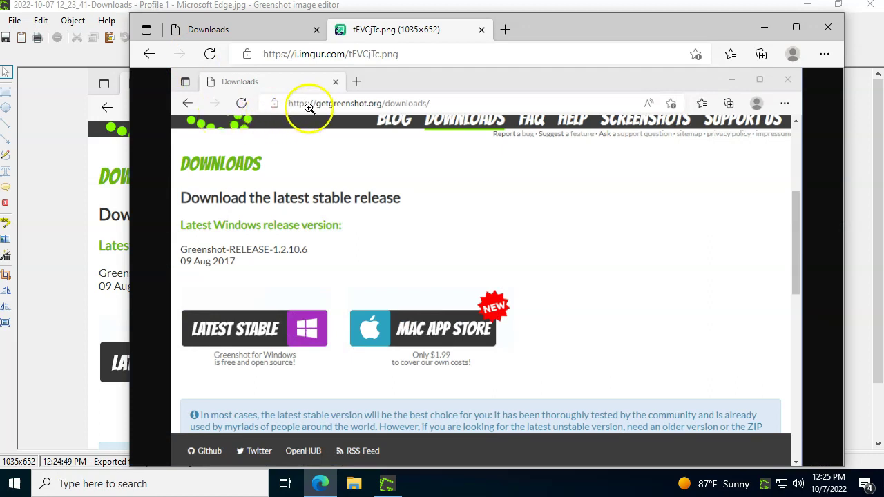
pyautogui.moveTo(276, 53); pyautogui.dragTo(363, 53)
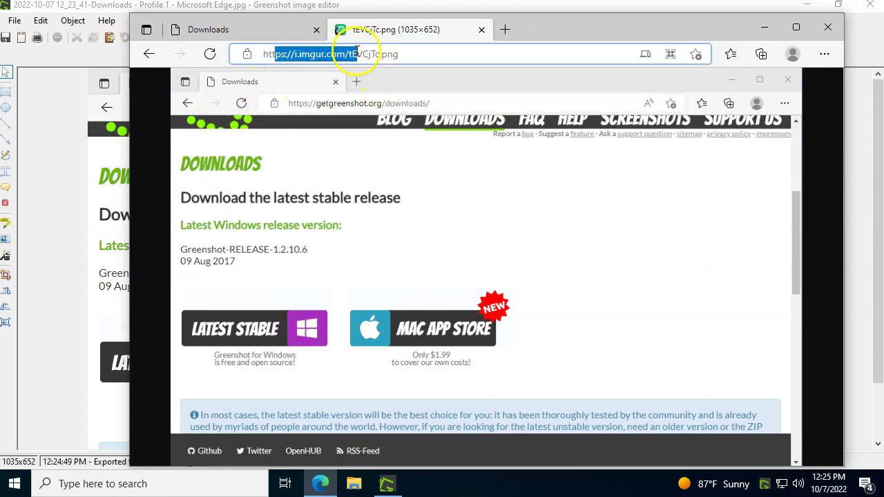
pyautogui.doubleClick(364, 55)
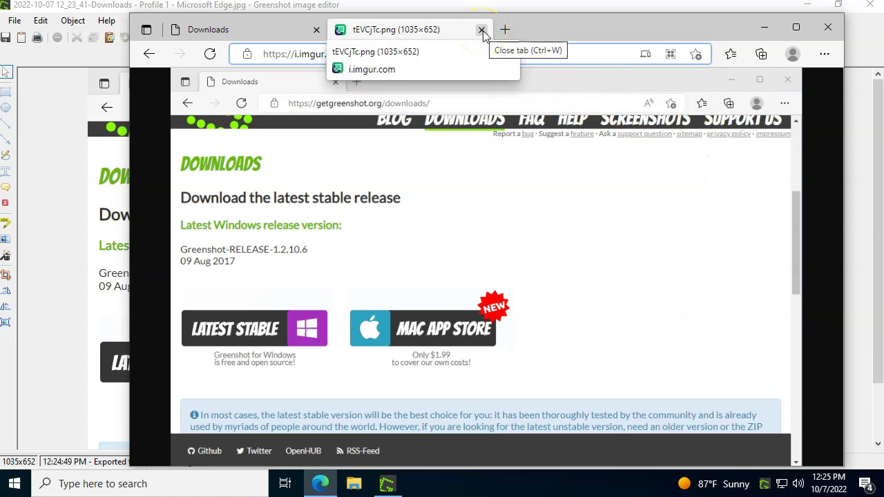
pyautogui.click(837, 26)
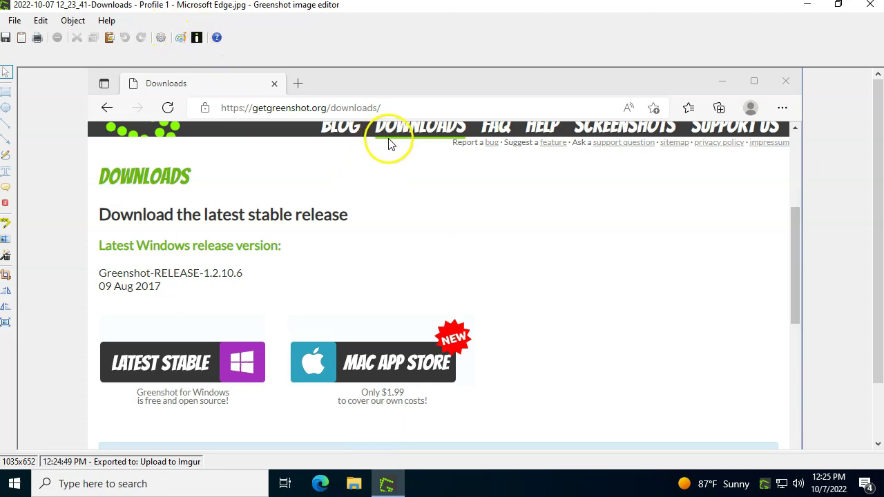
# Step: Draw a horizontal arrow pointing at the green DOWNLOADS heading and set its line thickness to 8
pyautogui.click(6, 138)
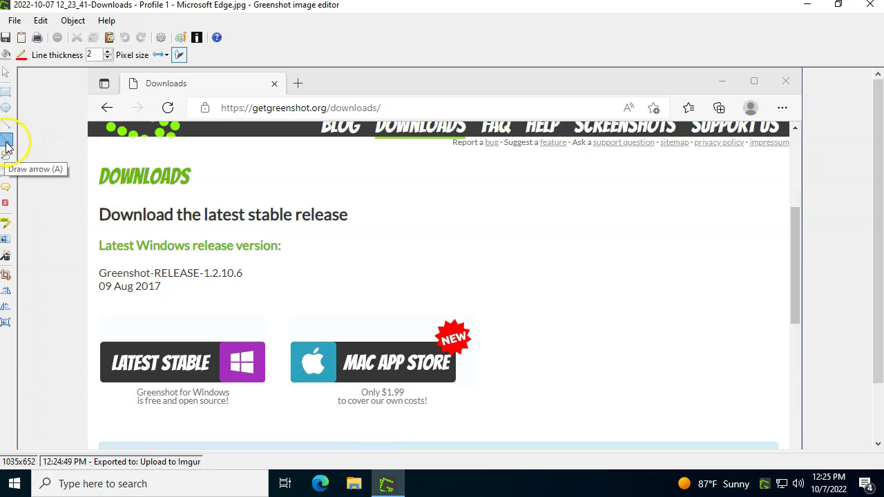
pyautogui.moveTo(389, 174); pyautogui.dragTo(206, 174)
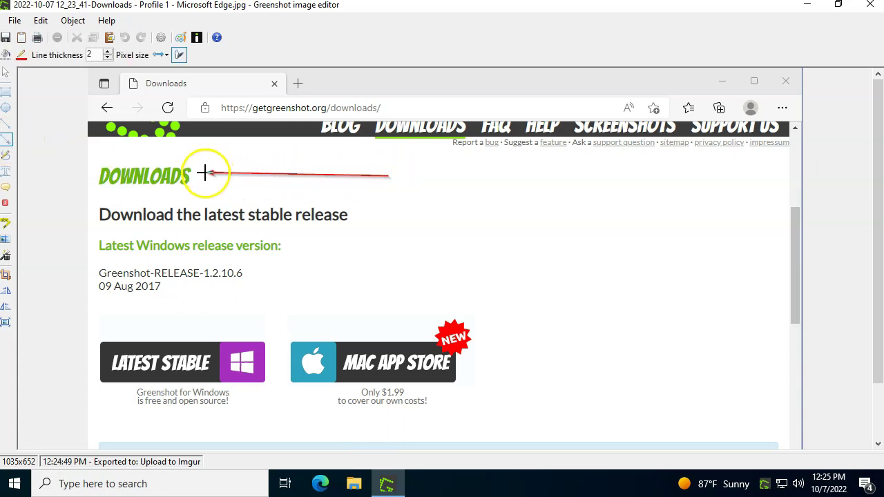
pyautogui.click(107, 52)
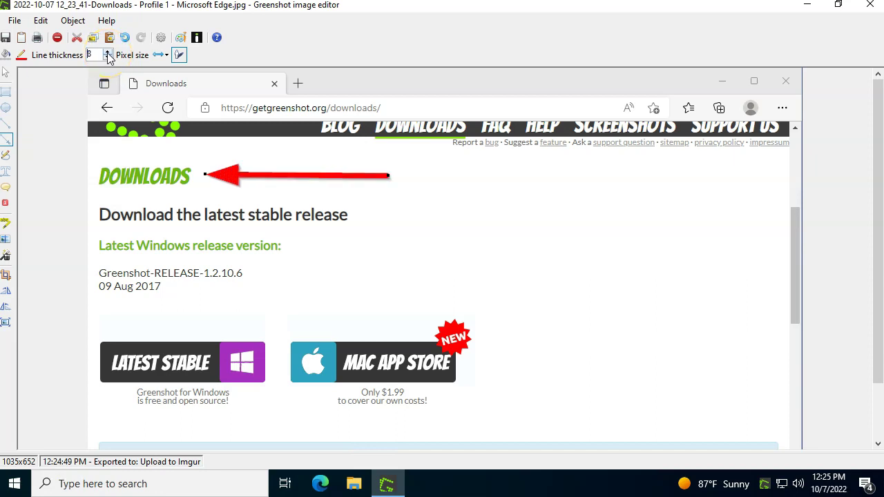
# Step: Set the arrow's fill color to blue (#0000FF)
pyautogui.click(5, 55)
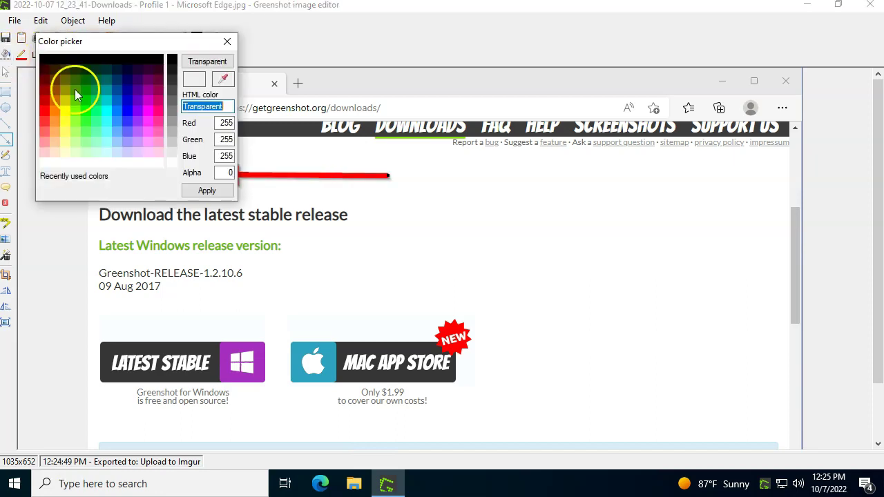
pyautogui.click(129, 110)
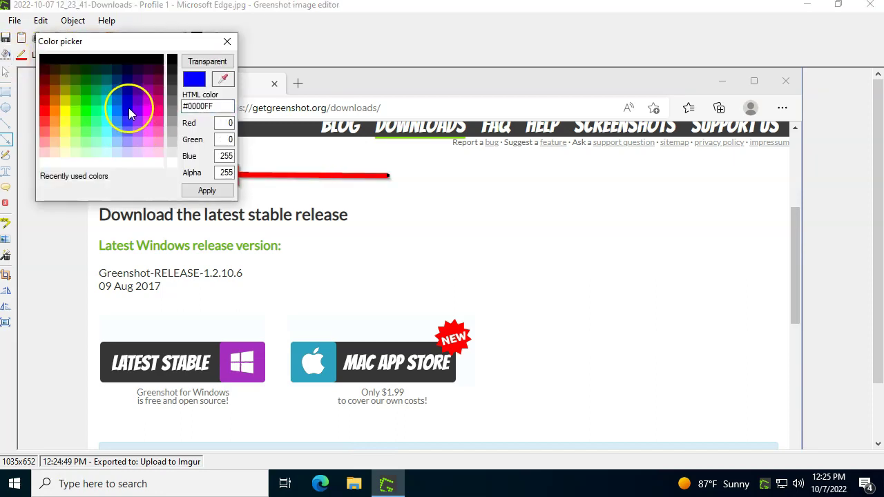
pyautogui.click(206, 191)
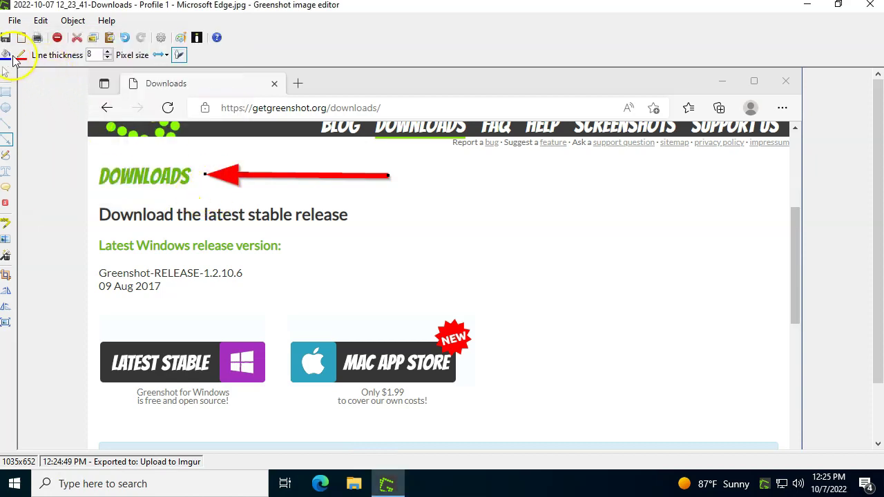
# Step: Reduce the arrow's line thickness to 4
pyautogui.click(107, 58)
pyautogui.click(107, 58)
pyautogui.click(107, 58)
pyautogui.click(107, 58)
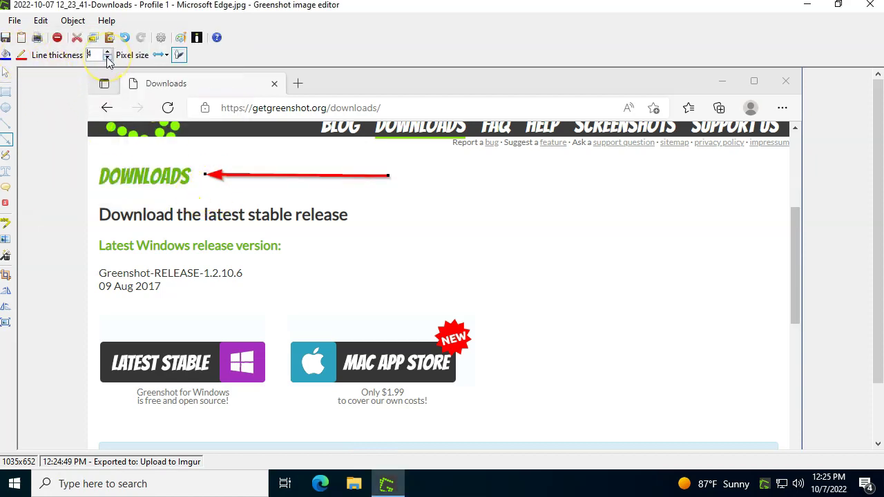
# Step: Set the arrow's line thickness to 9 and its line color to dark blue
pyautogui.click(107, 51)
pyautogui.click(107, 52)
pyautogui.click(107, 52)
pyautogui.click(107, 52)
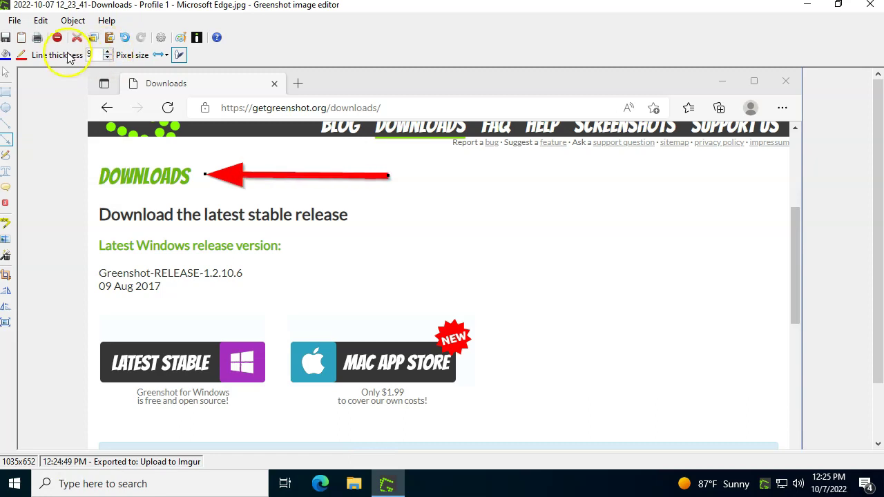
pyautogui.click(22, 54)
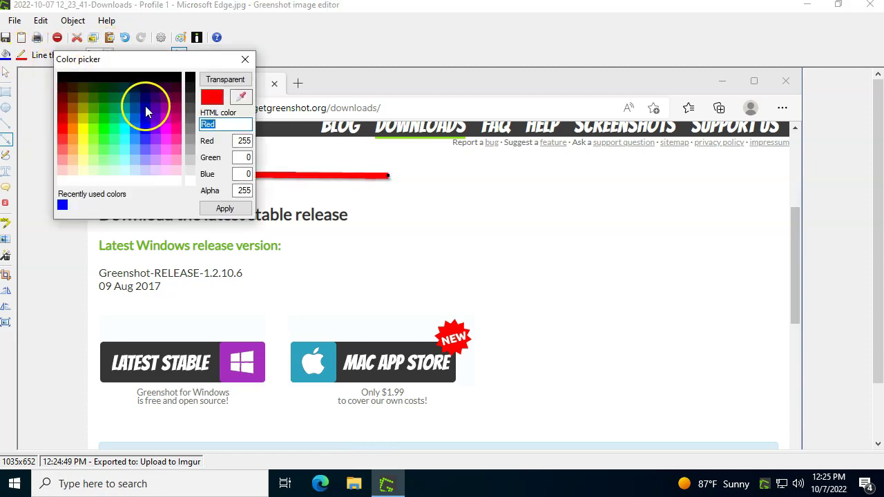
pyautogui.click(145, 105)
pyautogui.click(224, 208)
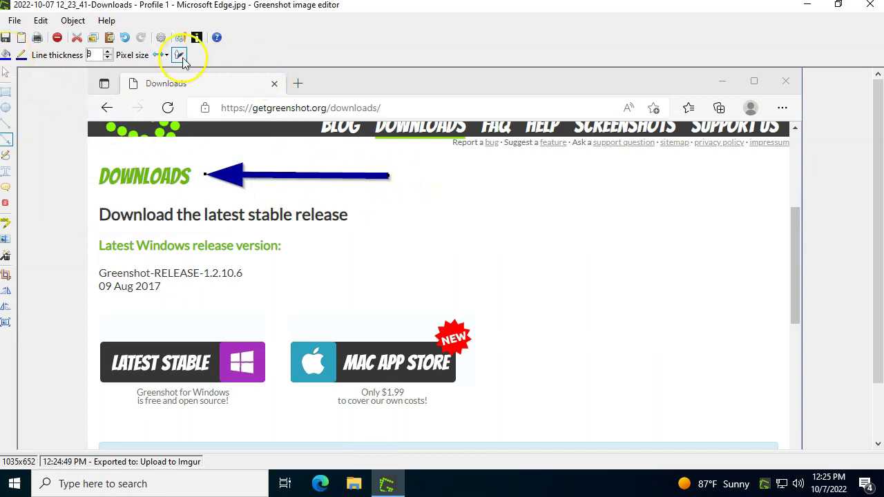
# Step: Try the arrow heads at both ends and at the start point, and restore the single head facing the DOWNLOADS heading
pyautogui.click(164, 56)
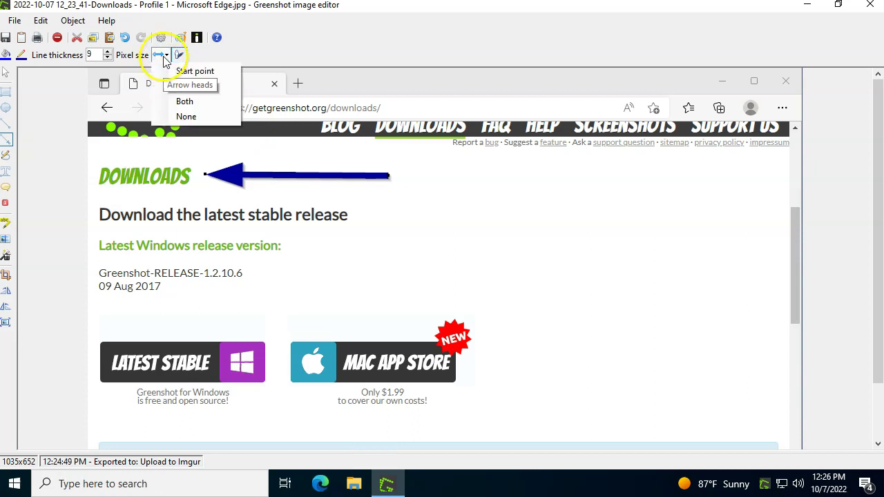
pyautogui.click(197, 104)
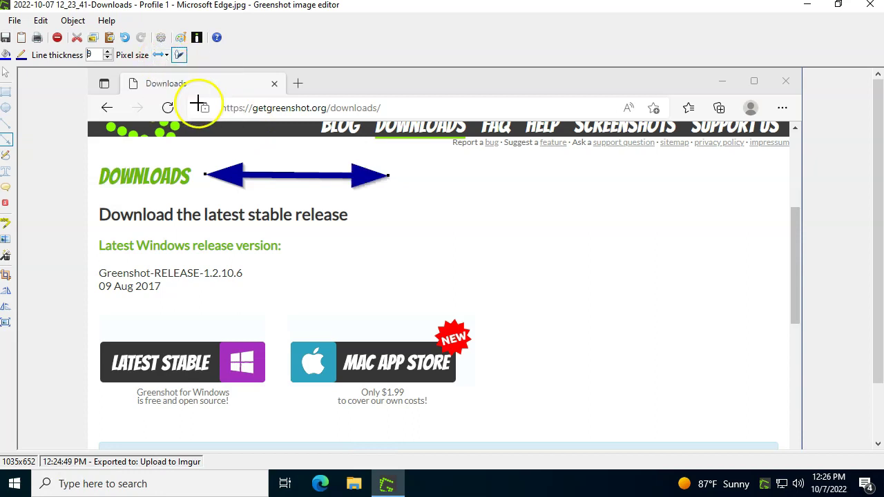
pyautogui.click(165, 55)
pyautogui.click(186, 72)
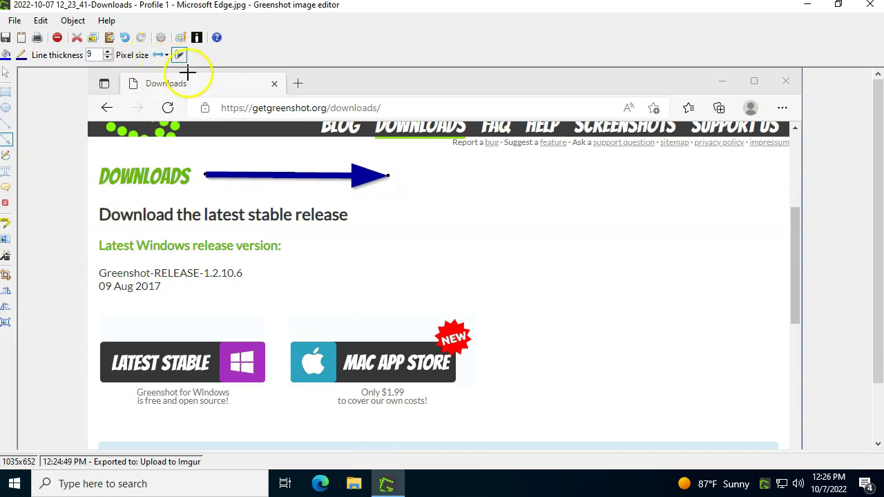
pyautogui.click(166, 55)
pyautogui.click(192, 86)
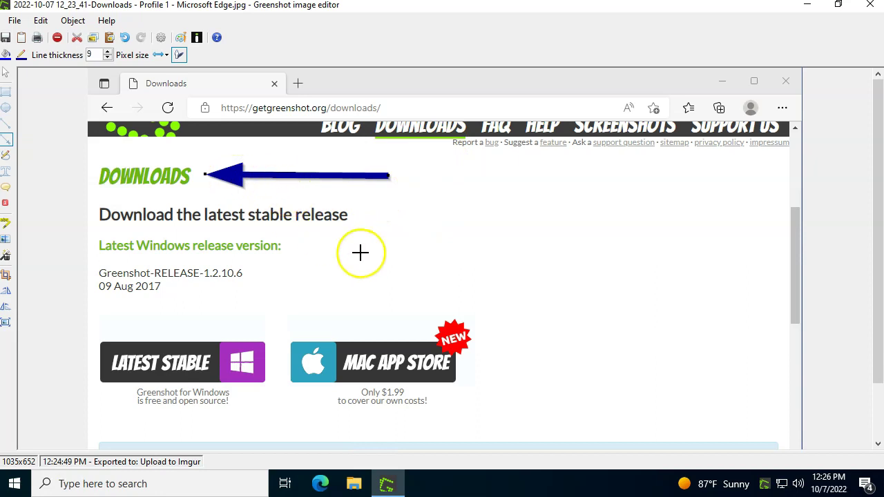
# Step: Draw arrows to the LATEST STABLE button and the support question link, and place counters 1 to 3 at the three arrow tails
pyautogui.moveTo(411, 249); pyautogui.dragTo(253, 326)
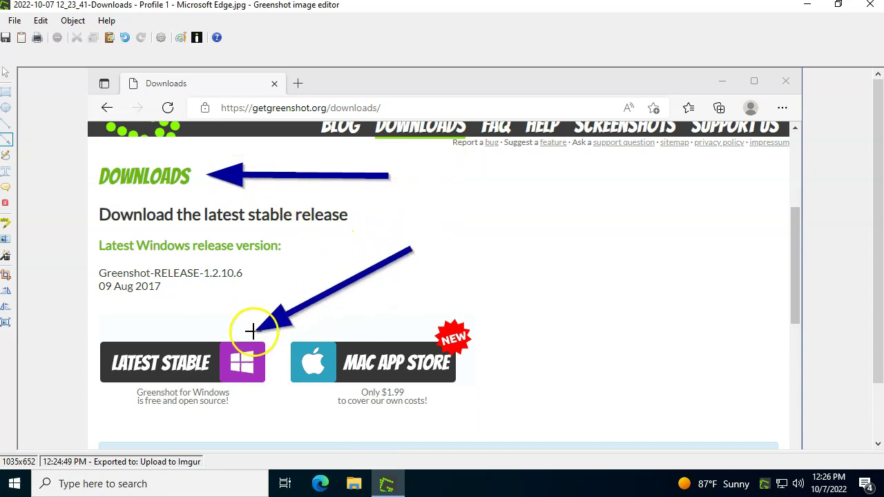
pyautogui.moveTo(582, 299); pyautogui.dragTo(633, 144)
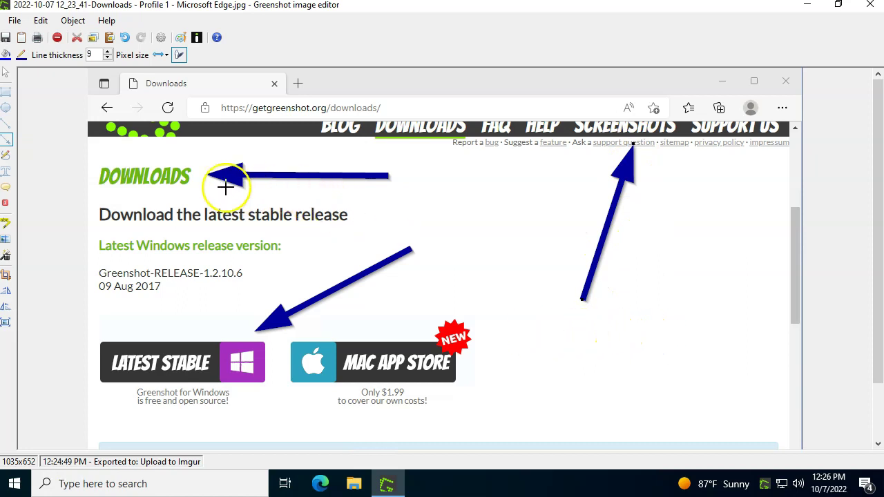
pyautogui.click(6, 203)
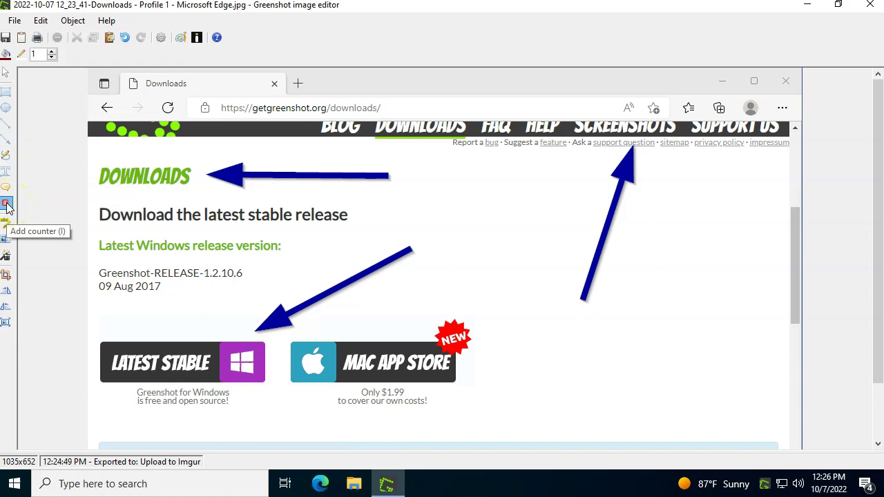
pyautogui.click(391, 177)
pyautogui.click(414, 245)
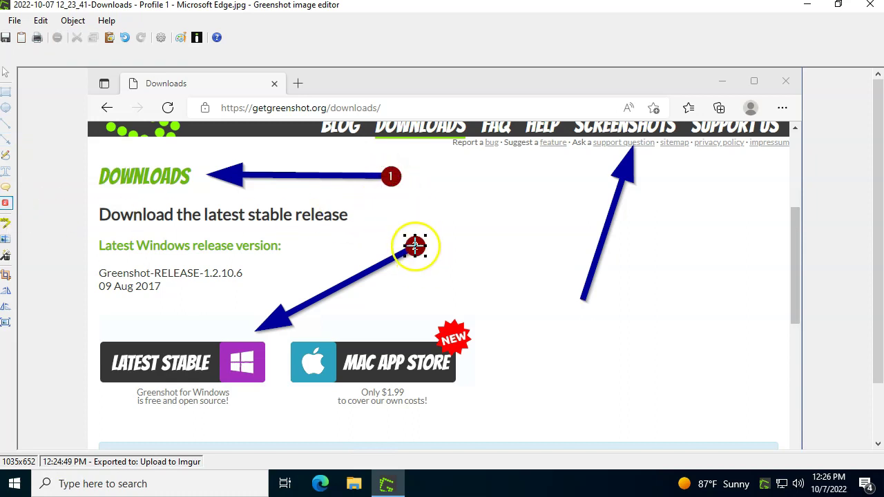
pyautogui.click(579, 296)
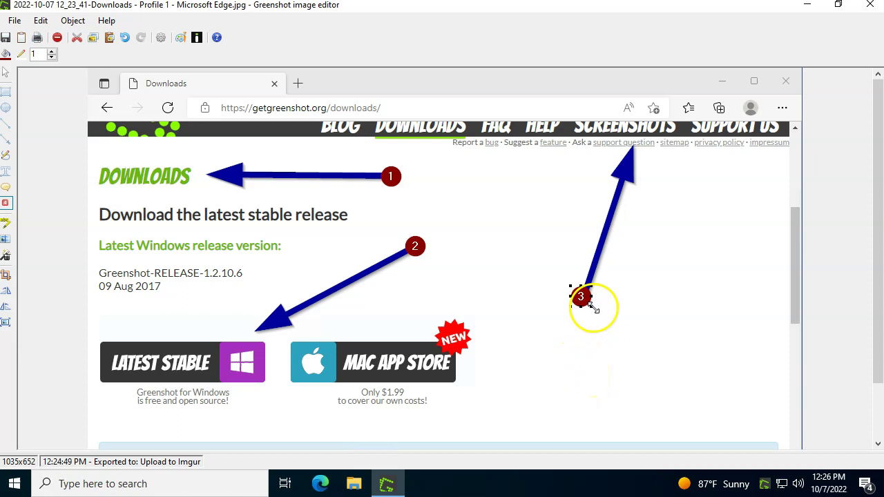
# Step: Enlarge the third counter to about twice its size and fill it with teal, with the counter numbering starting at 1
pyautogui.moveTo(591, 307); pyautogui.dragTo(618, 333)
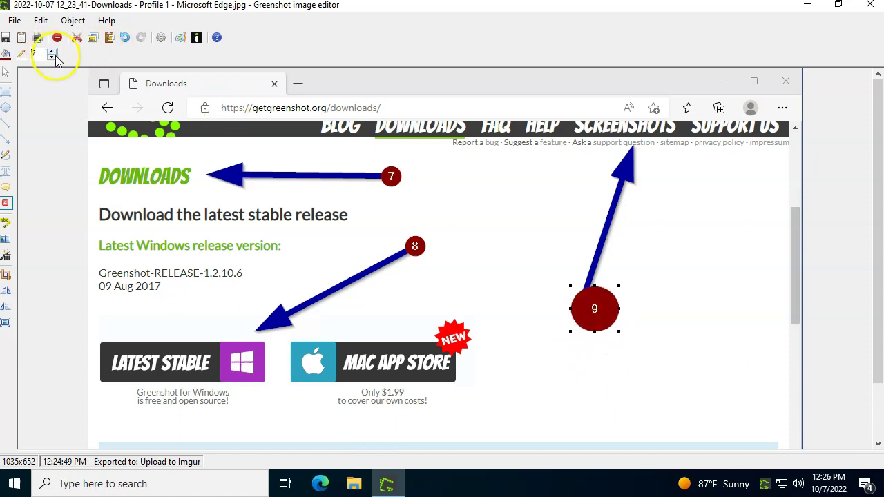
pyautogui.scroll(-3, 56, 59)
pyautogui.click(8, 56)
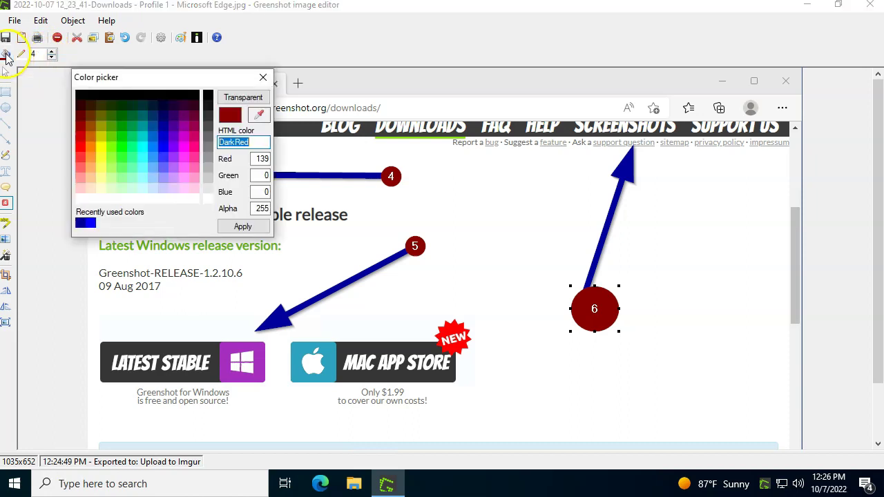
pyautogui.click(188, 158)
pyautogui.click(239, 225)
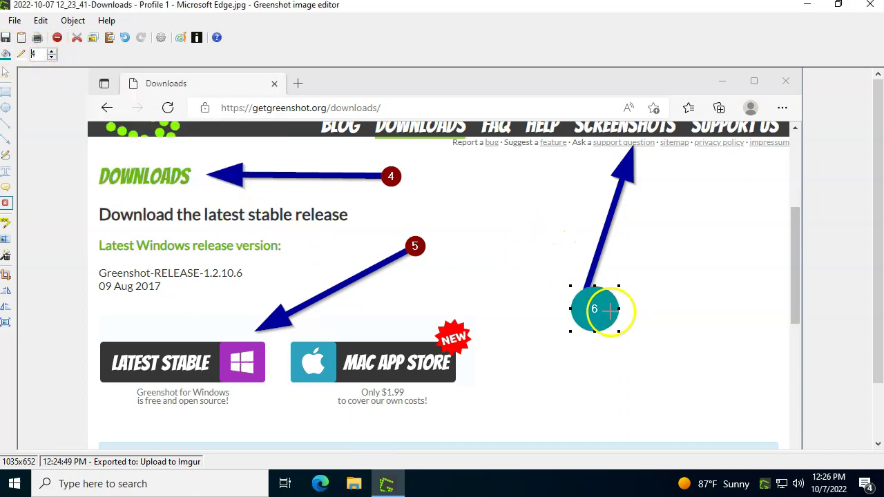
pyautogui.click(52, 58)
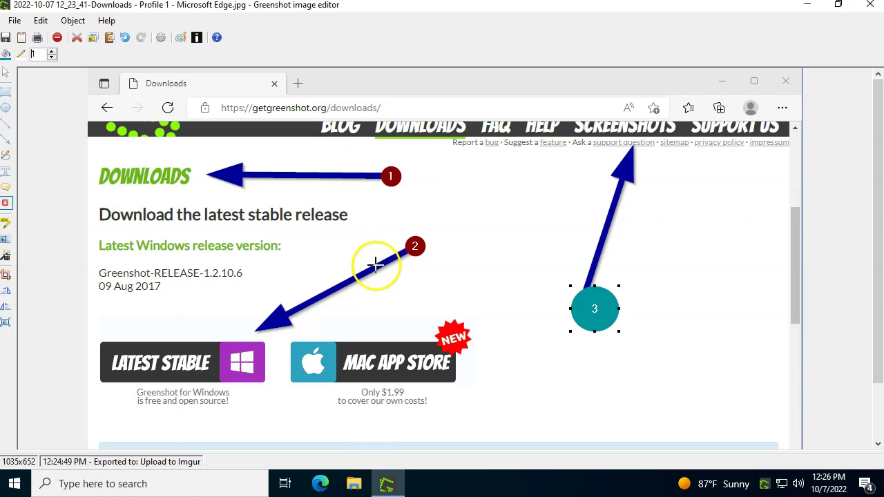
# Step: Highlight the "Download the latest stable release" heading in yellow and obfuscate the Greenshot release number and date lines below it
pyautogui.click(7, 223)
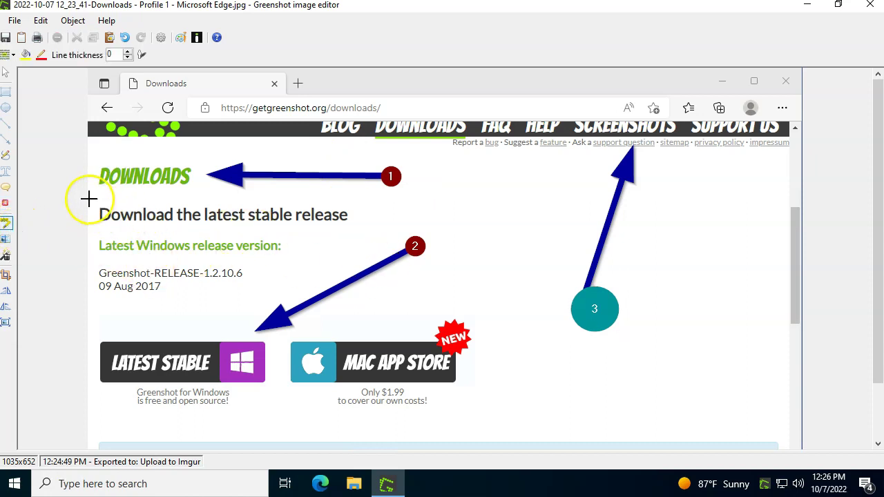
pyautogui.moveTo(87, 198)
pyautogui.mouseDown()
pyautogui.moveTo(280, 229)
pyautogui.moveTo(367, 231)
pyautogui.mouseUp()
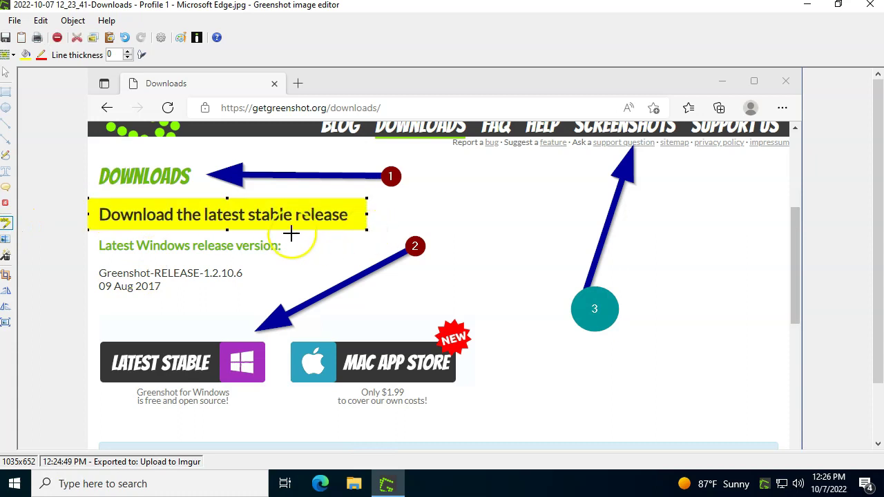
pyautogui.click(5, 239)
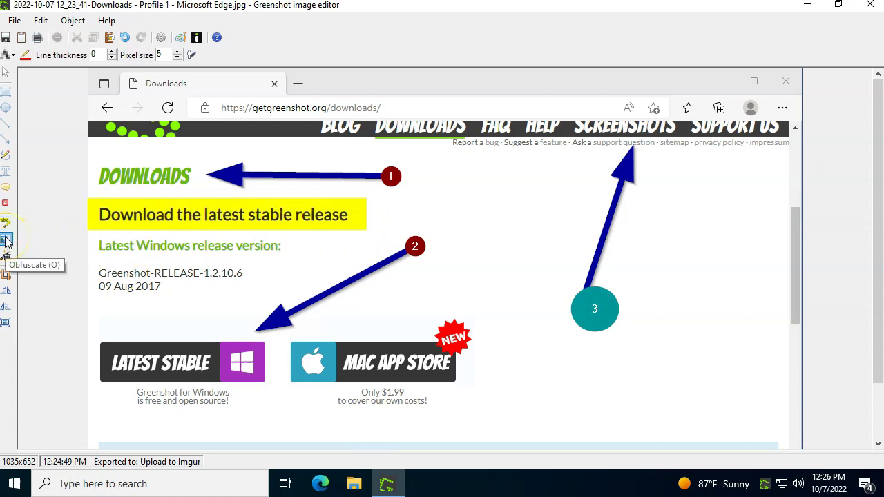
pyautogui.moveTo(92, 263); pyautogui.dragTo(250, 296)
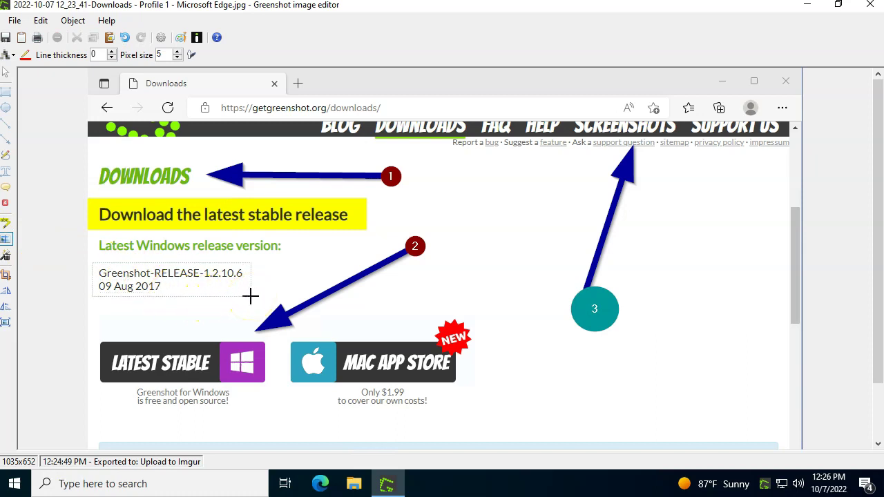
pyautogui.moveTo(255, 297); pyautogui.dragTo(254, 296)
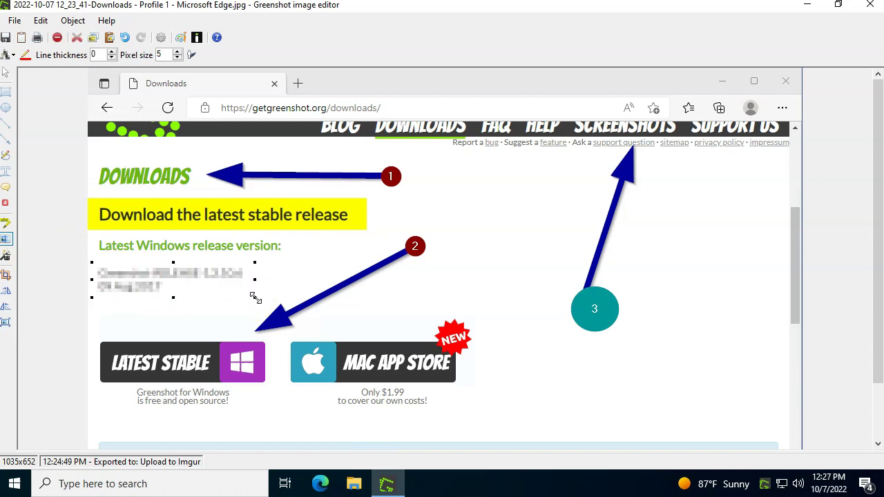
# Step: Set the obfuscated area's pixel size to 12 and its line thickness to 5
pyautogui.click(177, 52)
pyautogui.click(177, 52)
pyautogui.click(177, 53)
pyautogui.click(177, 52)
pyautogui.click(177, 53)
pyautogui.click(177, 52)
pyautogui.click(177, 53)
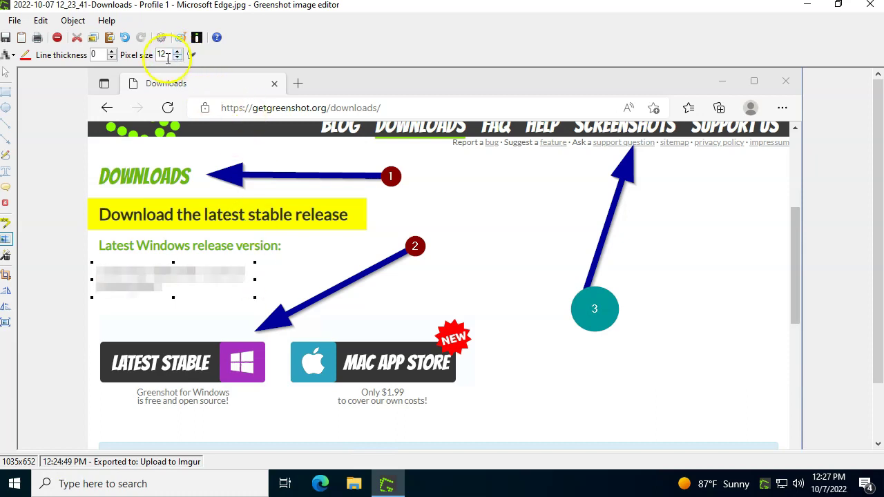
pyautogui.click(111, 52)
pyautogui.click(111, 52)
pyautogui.click(112, 51)
pyautogui.click(112, 51)
pyautogui.click(112, 52)
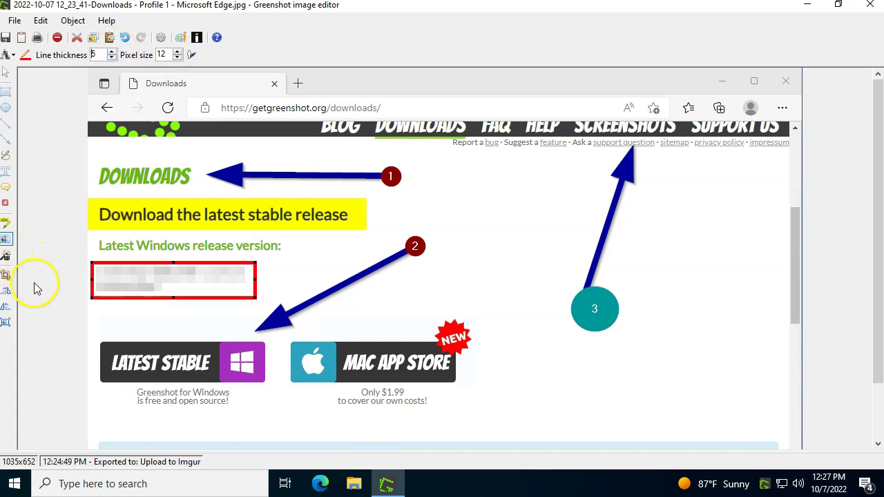
# Step: Look at the image resize settings without applying them, and add the Border effect around the whole screenshot
pyautogui.click(11, 324)
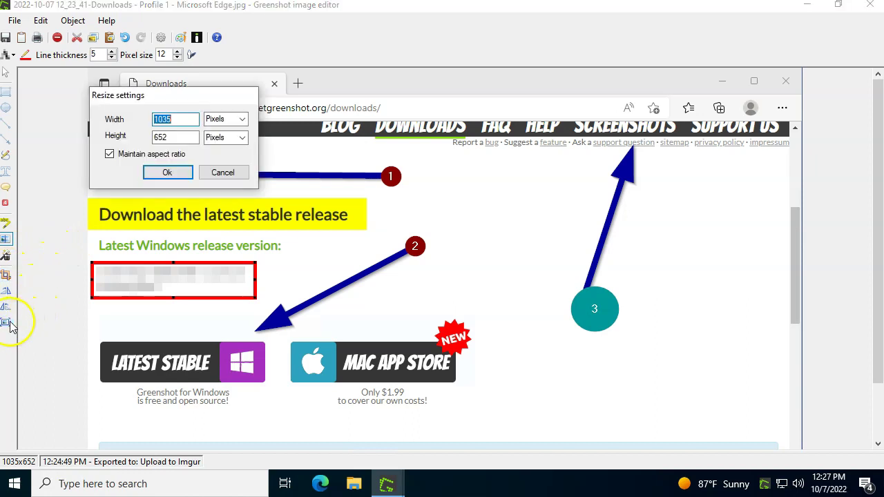
pyautogui.click(223, 172)
pyautogui.click(6, 257)
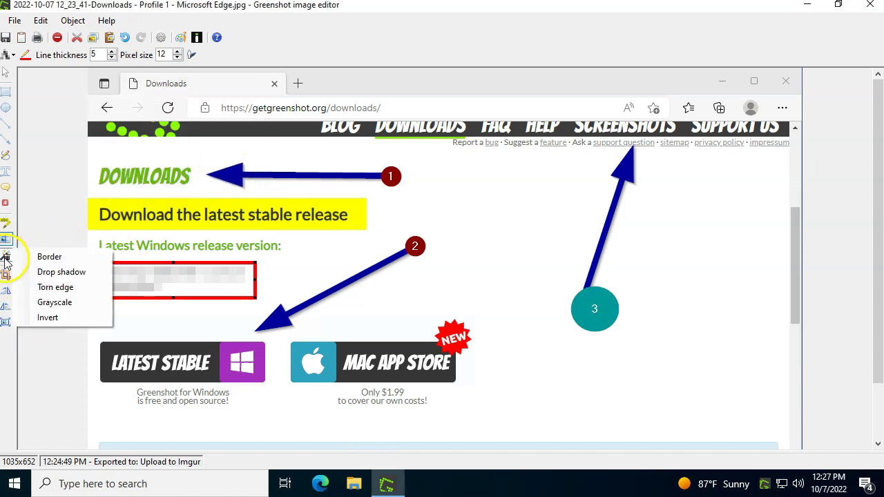
pyautogui.click(60, 259)
pyautogui.scroll(-1, 613, 296)
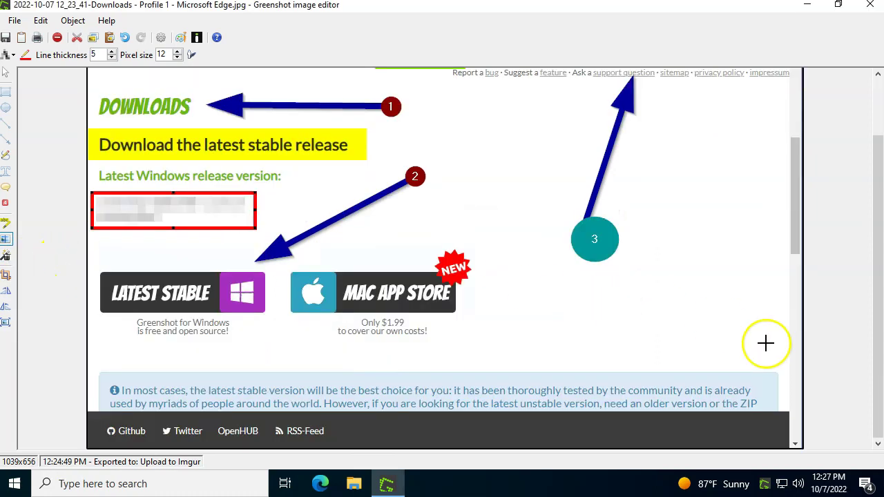
pyautogui.scroll(1, 767, 343)
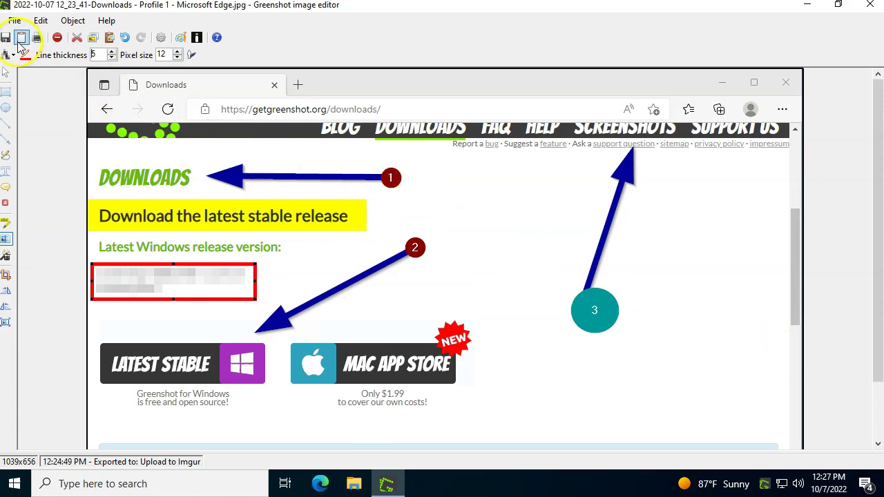
# Step: Save the annotated screenshot directly and check the updated file in the screenshots folder under Documents in File Explorer
pyautogui.click(5, 38)
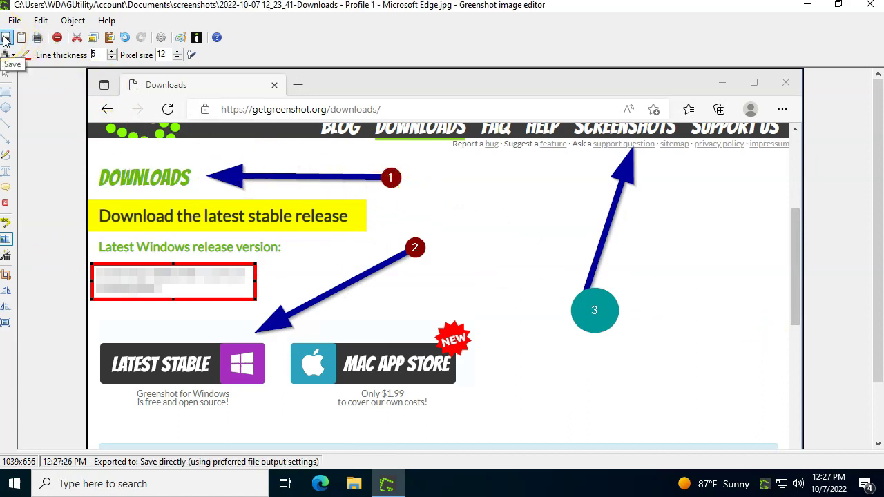
pyautogui.click(355, 481)
pyautogui.click(119, 168)
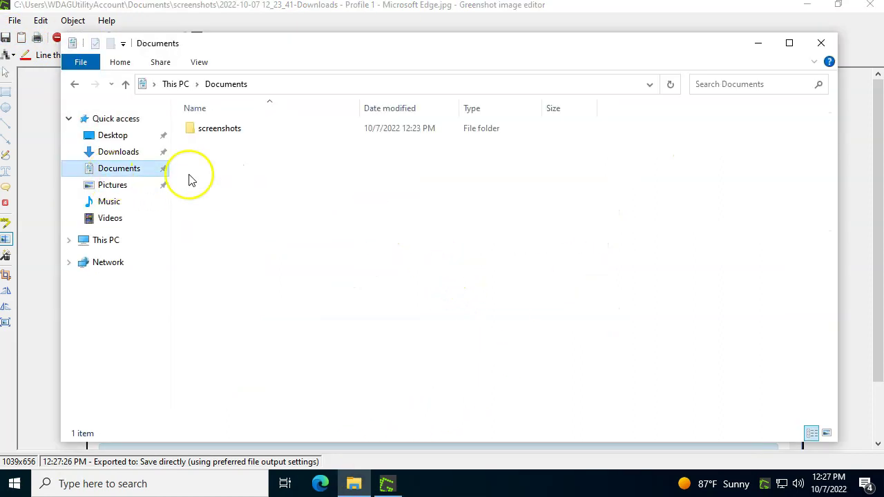
pyautogui.doubleClick(205, 134)
pyautogui.click(245, 155)
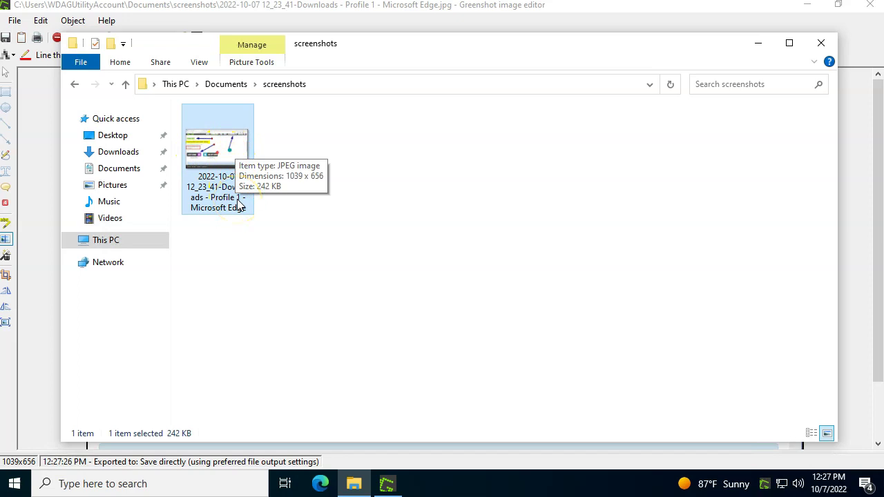
pyautogui.click(757, 49)
# Step: Inspect the Save As dialog for the annotated screenshot and dismiss it without saving
pyautogui.click(14, 20)
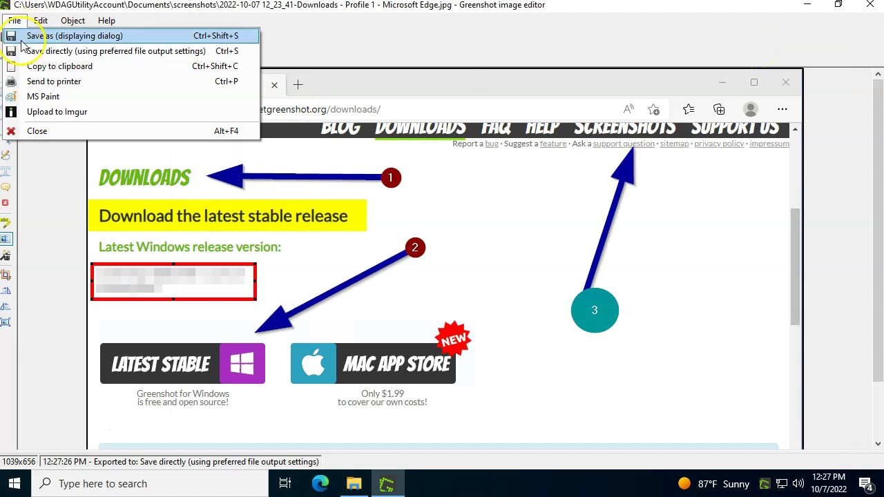
pyautogui.click(95, 36)
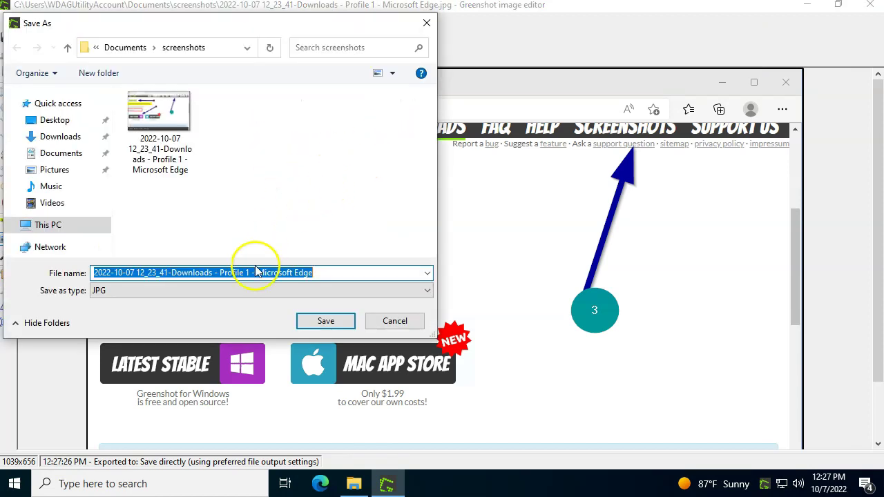
pyautogui.click(397, 322)
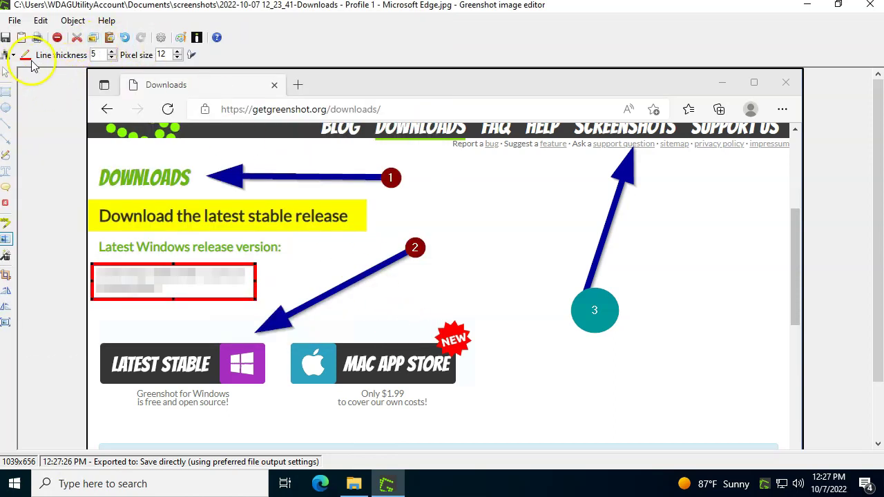
# Step: Copy the annotated screenshot to the clipboard and paste it into a new, maximized Paint picture
pyautogui.click(22, 40)
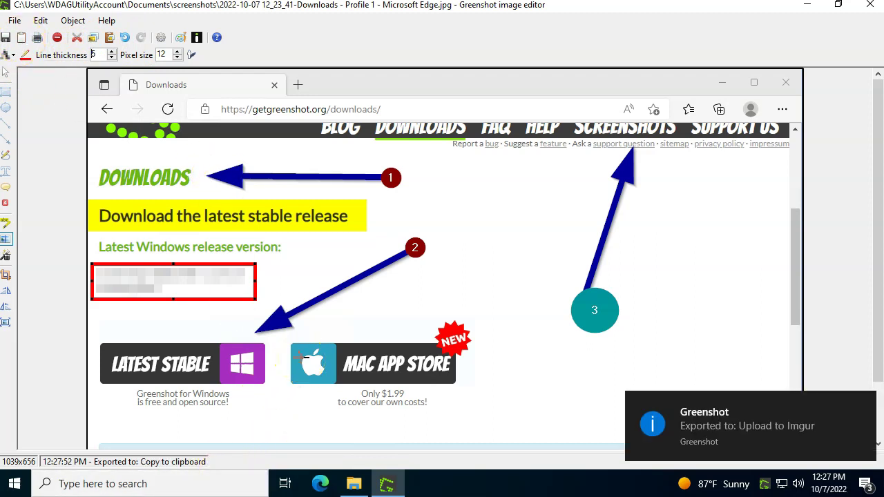
pyautogui.click(167, 483)
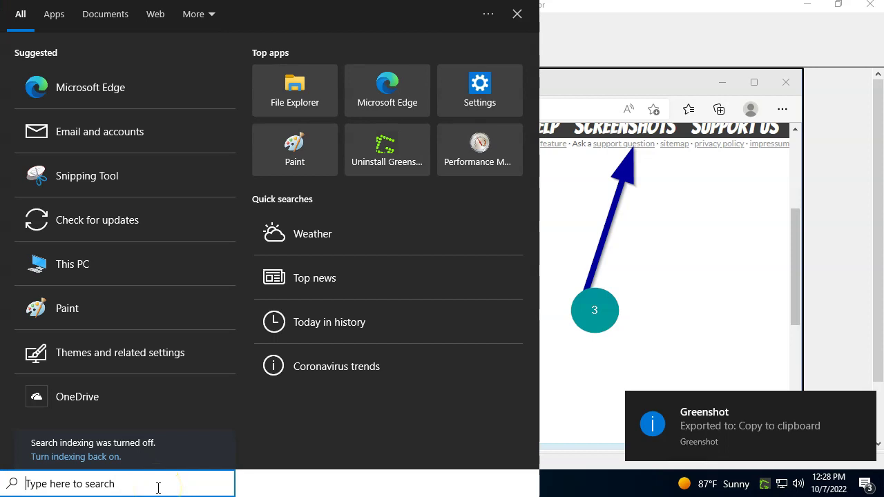
pyautogui.write('pain')
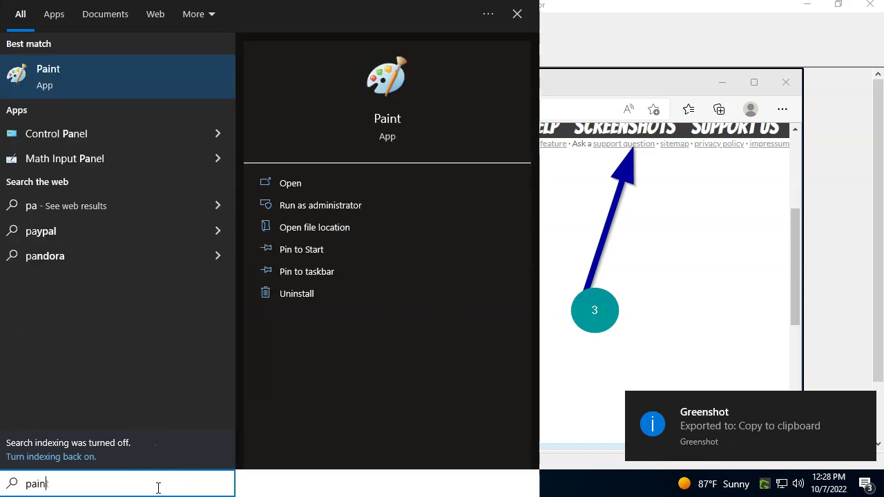
pyautogui.press('Return')
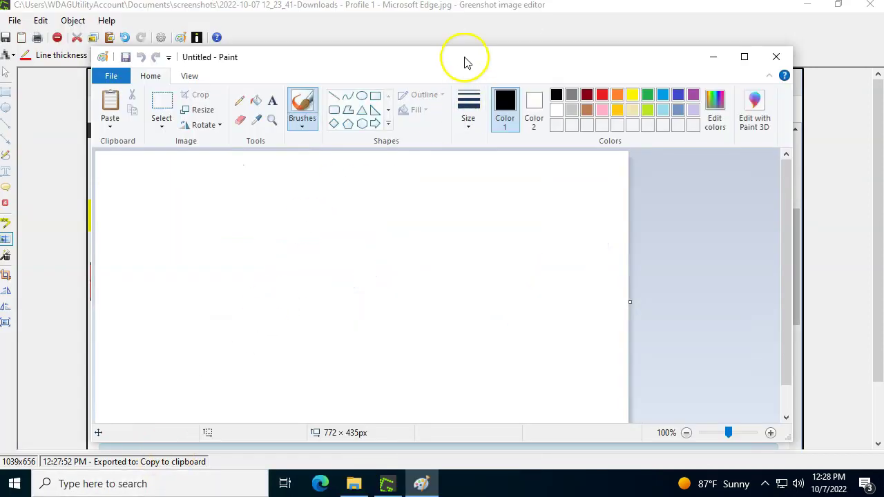
pyautogui.doubleClick(465, 62)
pyautogui.hotkey('ctrl', 'v')
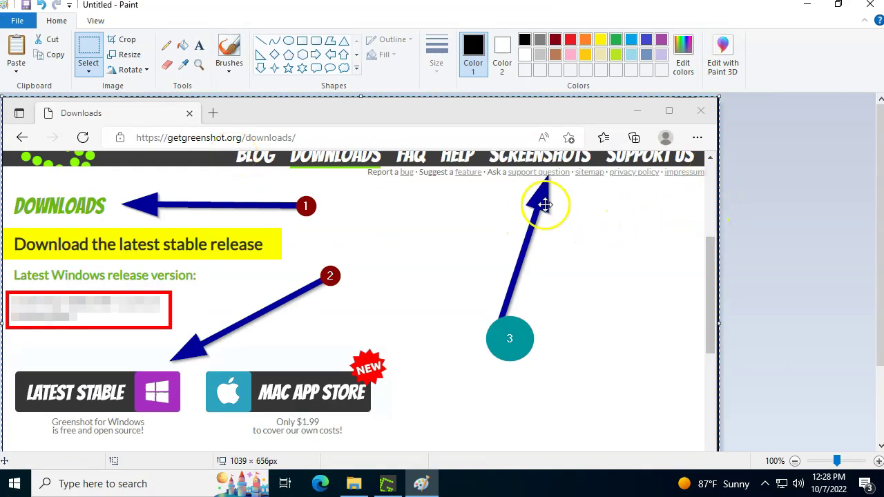
# Step: Close the Paint picture without saving and return to the Greenshot image editor
pyautogui.click(867, 8)
pyautogui.click(465, 239)
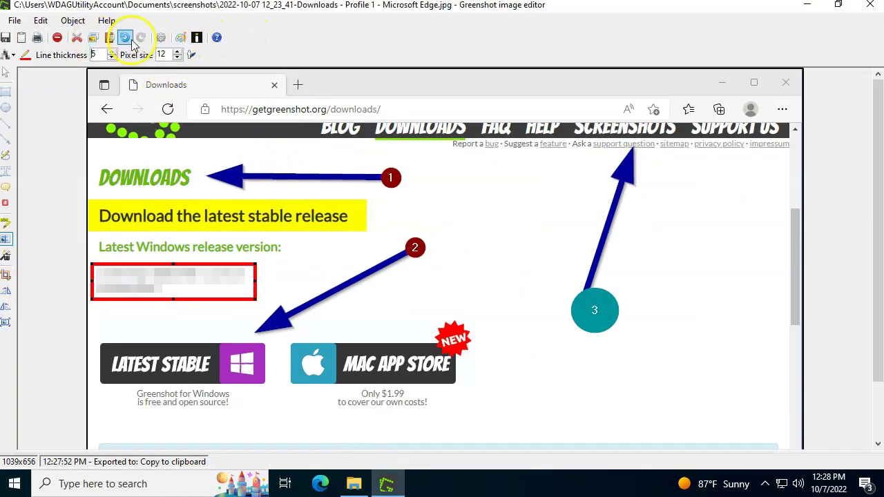
pyautogui.click(179, 39)
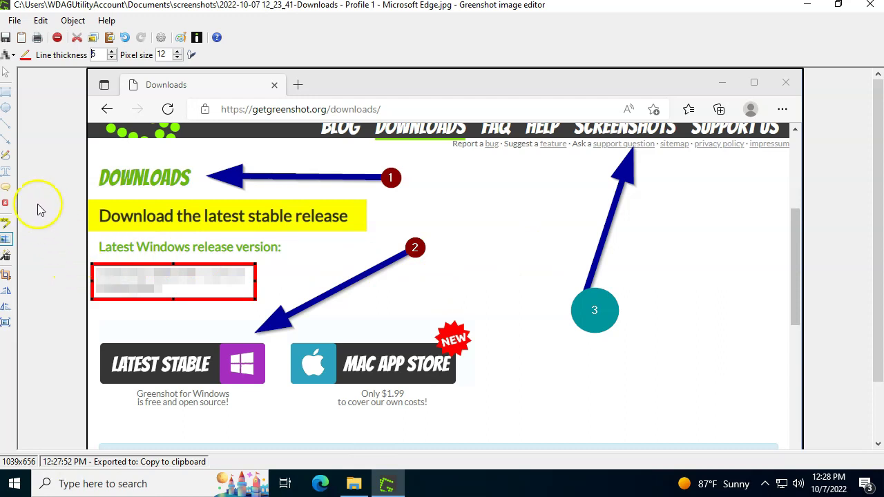
# Step: Draw a speech bubble beside the blue circle 3, pointing at the NEW badge, and set its line thickness to 6
pyautogui.click(6, 186)
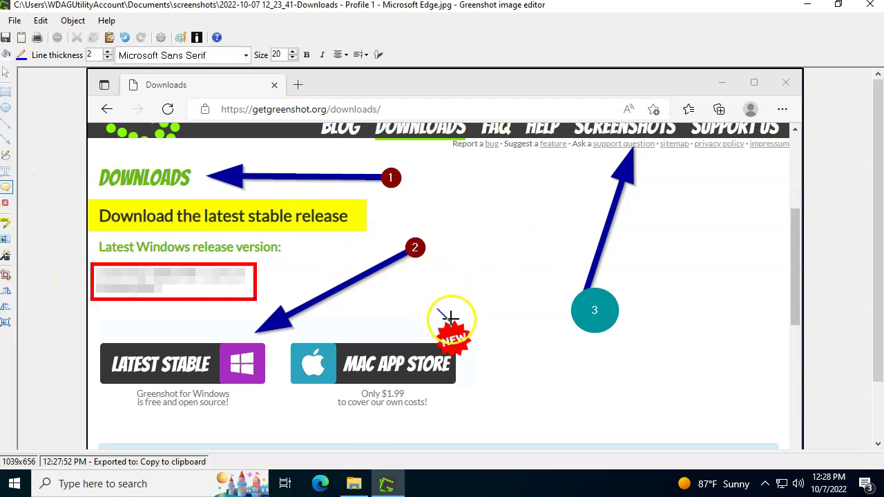
pyautogui.moveTo(449, 322); pyautogui.dragTo(561, 212)
pyautogui.click(108, 52)
pyautogui.click(108, 51)
pyautogui.click(108, 52)
pyautogui.click(108, 52)
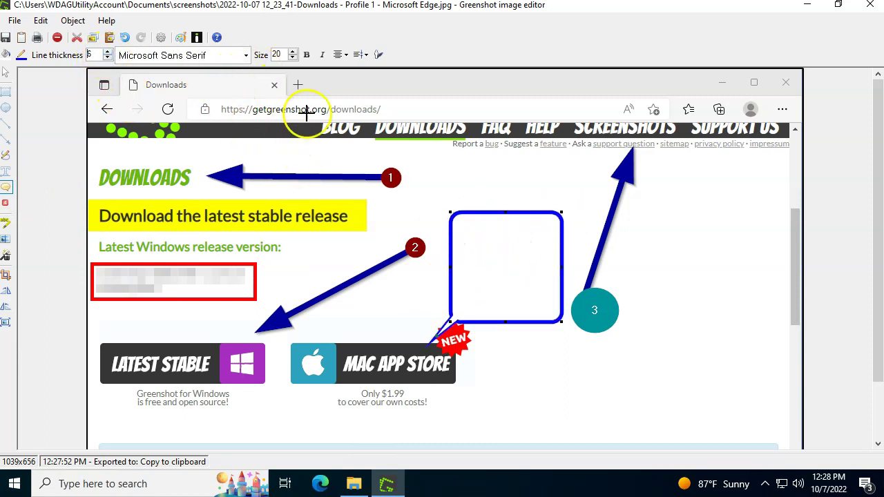
# Step: Draw additional smaller speech bubbles over the first one and place a text box reading "this is the first step..." inside
pyautogui.click(507, 250)
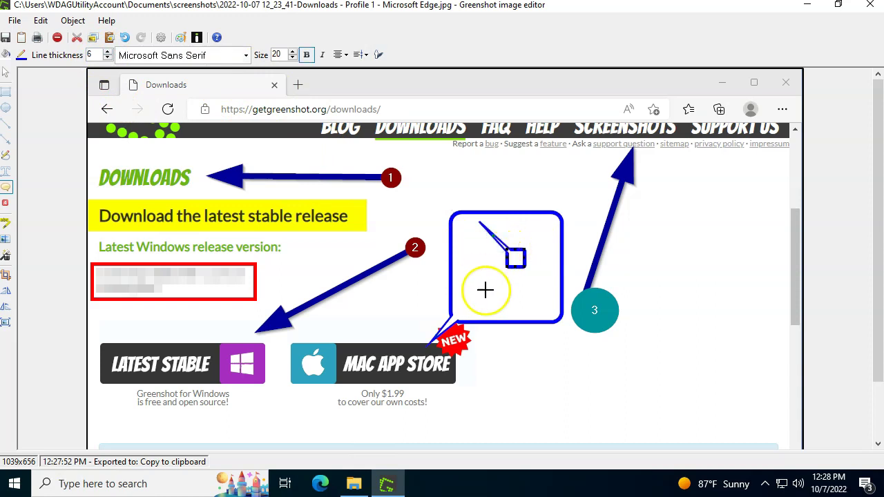
pyautogui.moveTo(486, 292); pyautogui.dragTo(558, 196)
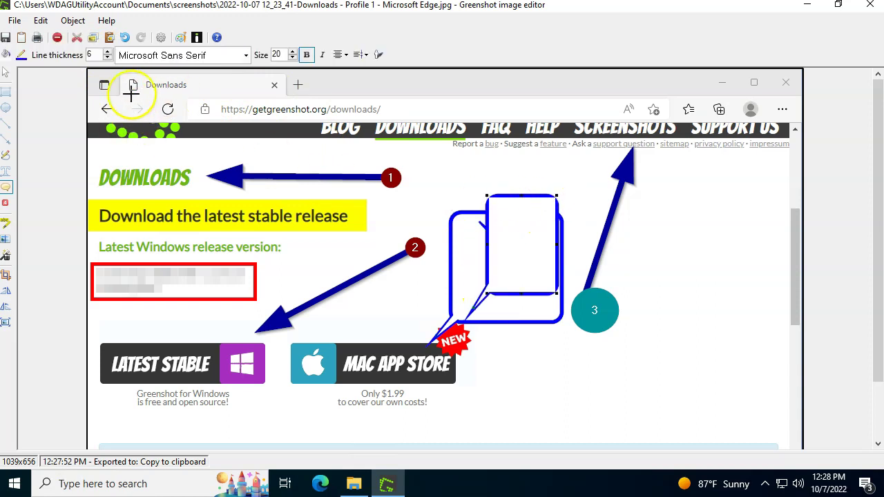
pyautogui.click(6, 170)
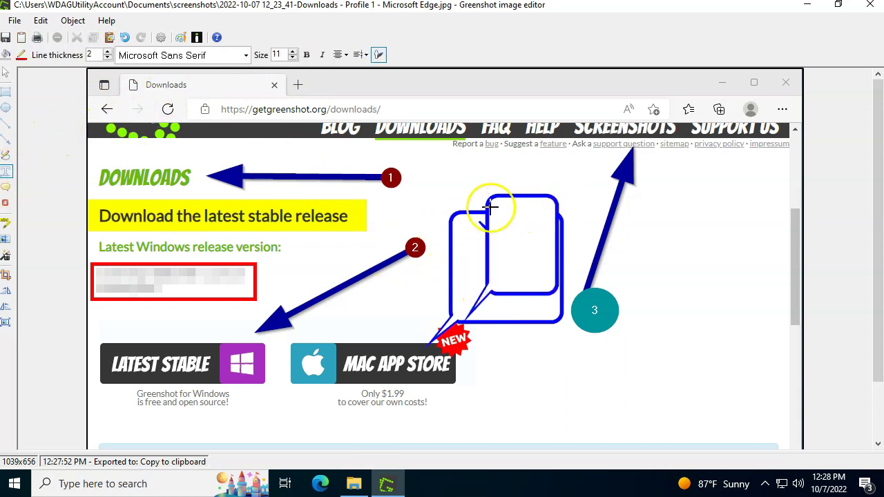
pyautogui.moveTo(489, 207); pyautogui.dragTo(550, 280)
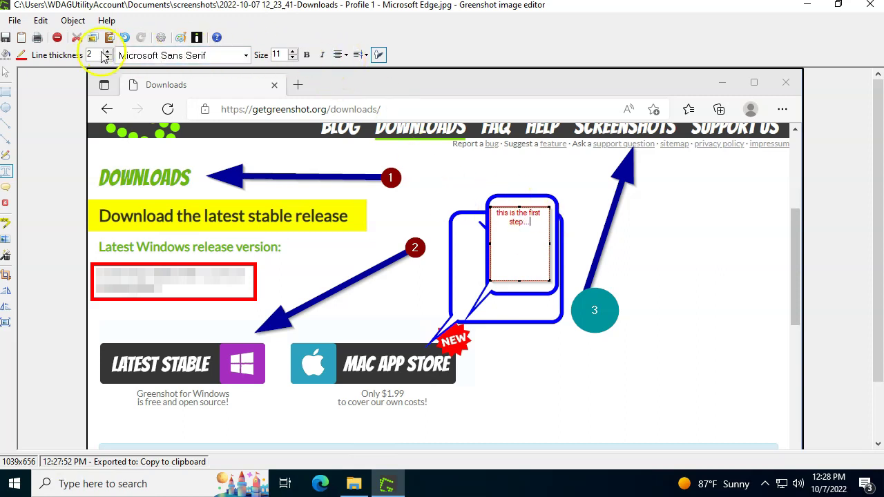
# Step: Draw a red rectangle around the DOWNLOADS heading and a large red ellipse around the speech bubbles
pyautogui.click(5, 91)
pyautogui.moveTo(94, 154); pyautogui.dragTo(197, 198)
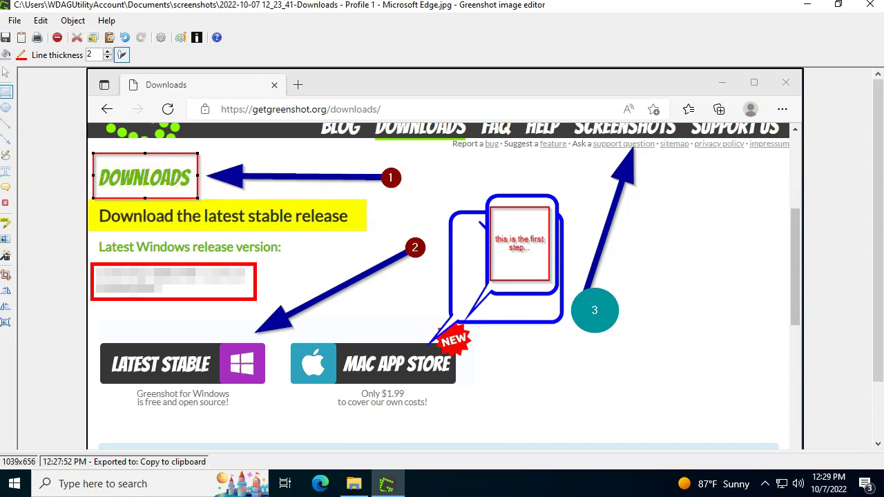
pyautogui.click(6, 109)
pyautogui.moveTo(404, 178); pyautogui.dragTo(645, 387)
# Step: Cross out the "Download the latest stable release" heading with two lines and draw a freehand loop around the end of the release version text
pyautogui.press('l')
pyautogui.moveTo(131, 246); pyautogui.dragTo(322, 194)
pyautogui.moveTo(323, 240); pyautogui.dragTo(141, 175)
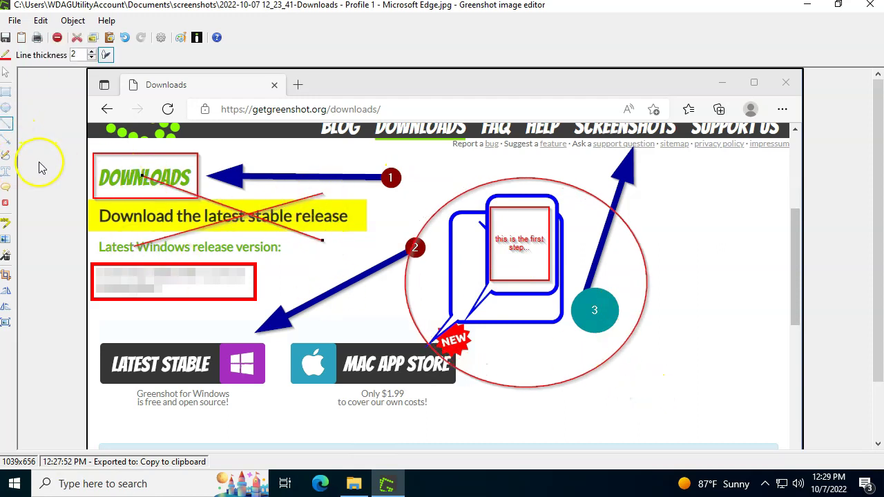
pyautogui.click(5, 155)
pyautogui.moveTo(238, 218)
pyautogui.mouseDown()
pyautogui.moveTo(256, 247)
pyautogui.moveTo(250, 239)
pyautogui.mouseUp()
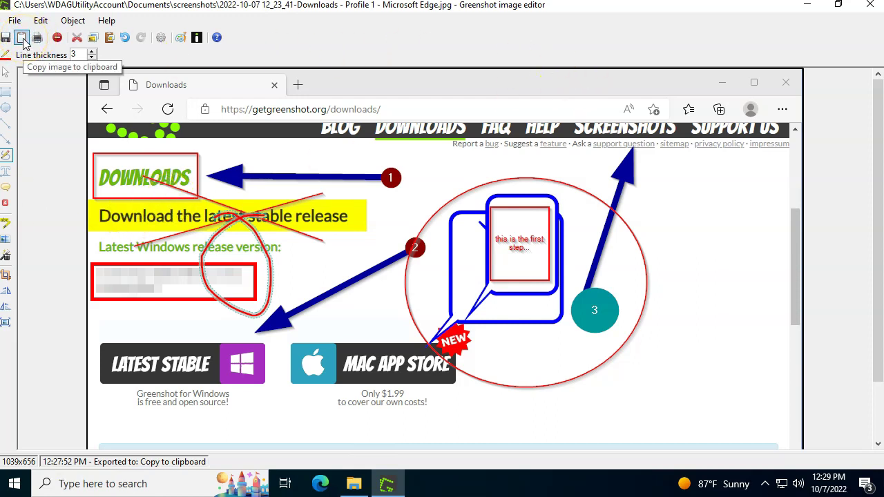
pyautogui.click(36, 55)
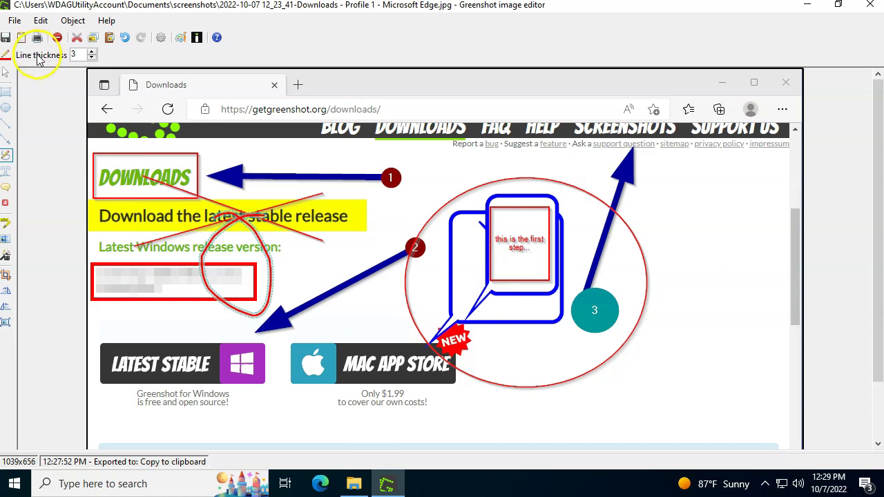